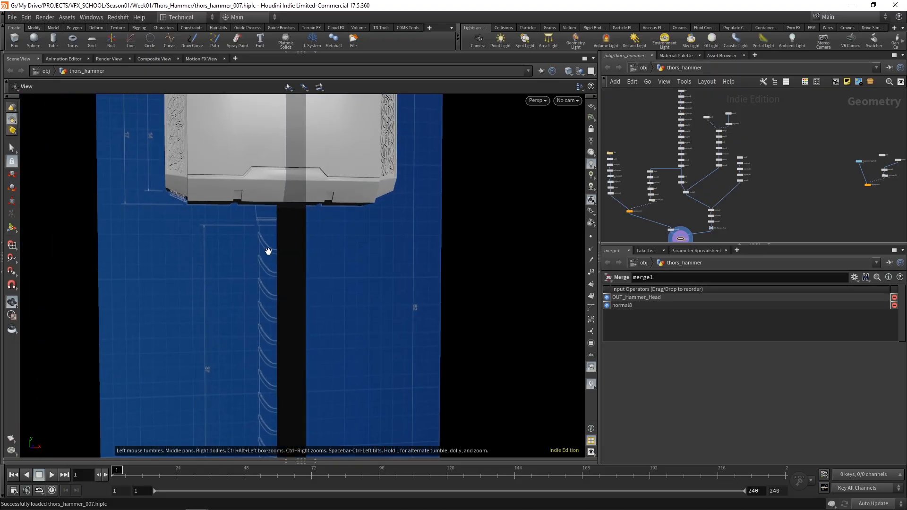
# Show the hammer in the front view and delete the isolated group of six nodes, including sphere1, beside the main network.
pyautogui.hotkey('space', '3')
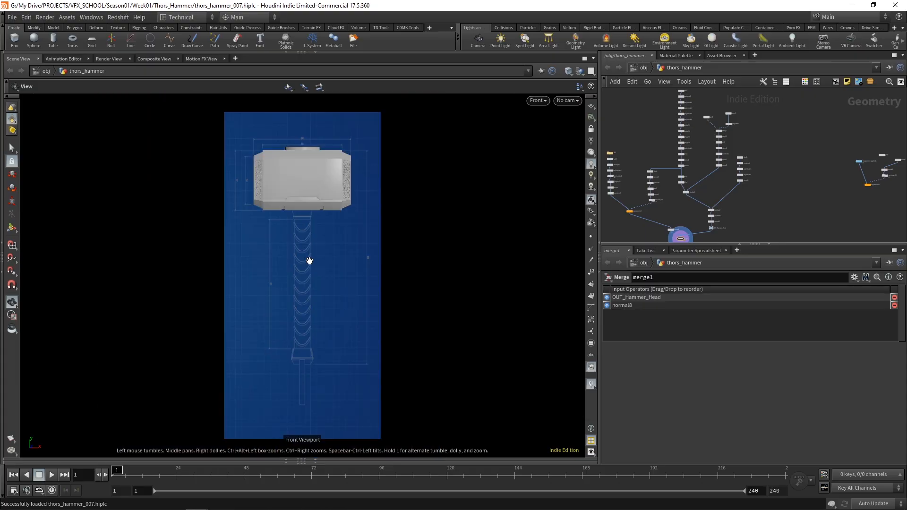
pyautogui.scroll(3, 371, 266)
pyautogui.scroll(-2, 787, 213)
pyautogui.moveTo(771, 155); pyautogui.dragTo(710, 185, button='middle')
pyautogui.moveTo(716, 116); pyautogui.dragTo(781, 184)
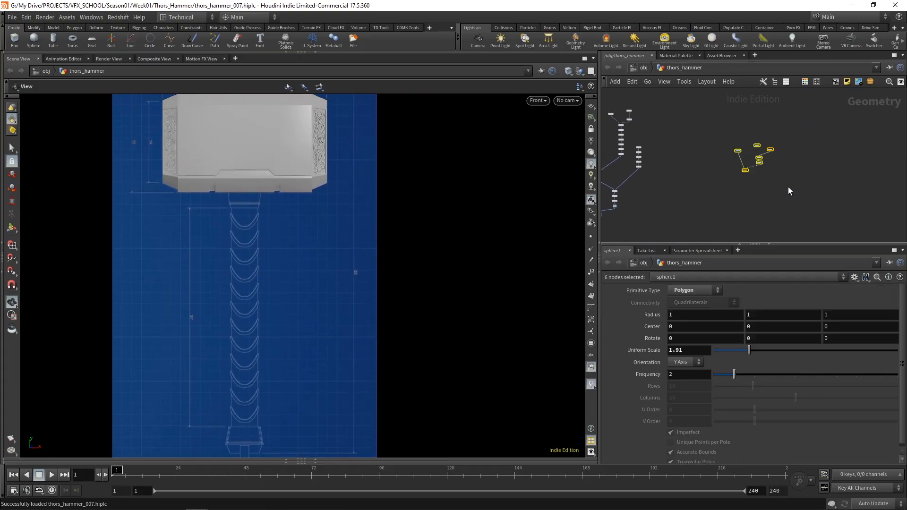
pyautogui.press('Delete')
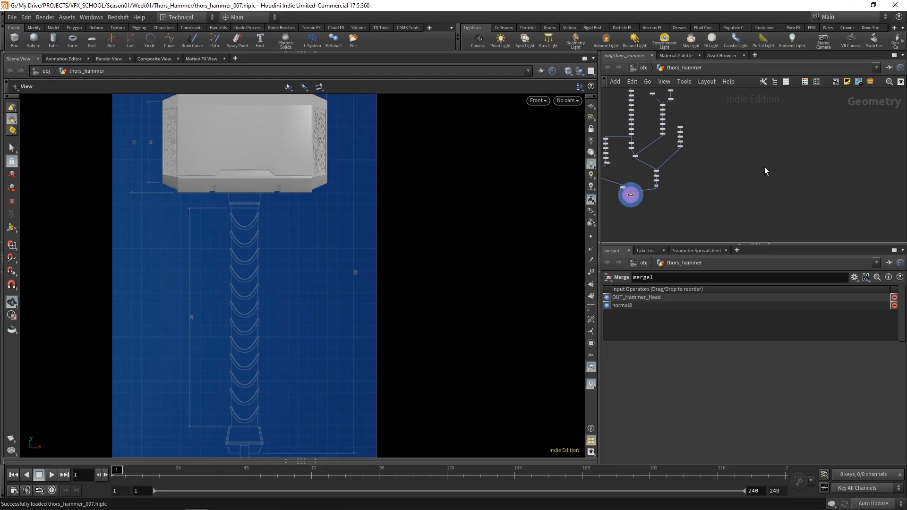
# Add a Tube node in empty space beside the hammer head network and display it.
pyautogui.press('Tab')
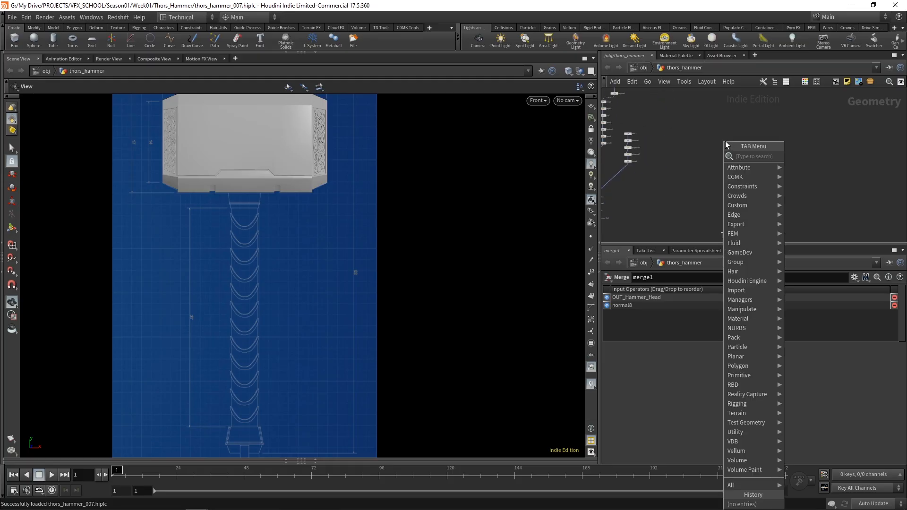
pyautogui.write('tube')
pyautogui.press('Return')
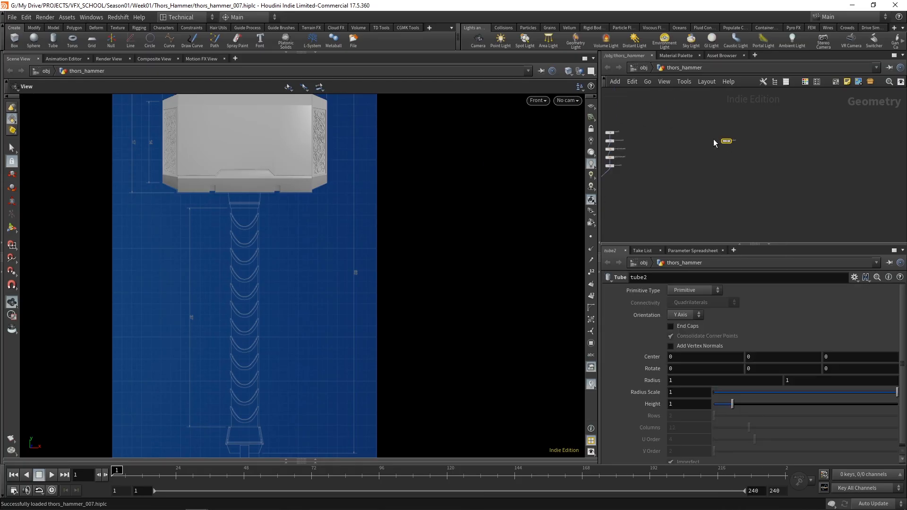
pyautogui.click(734, 144)
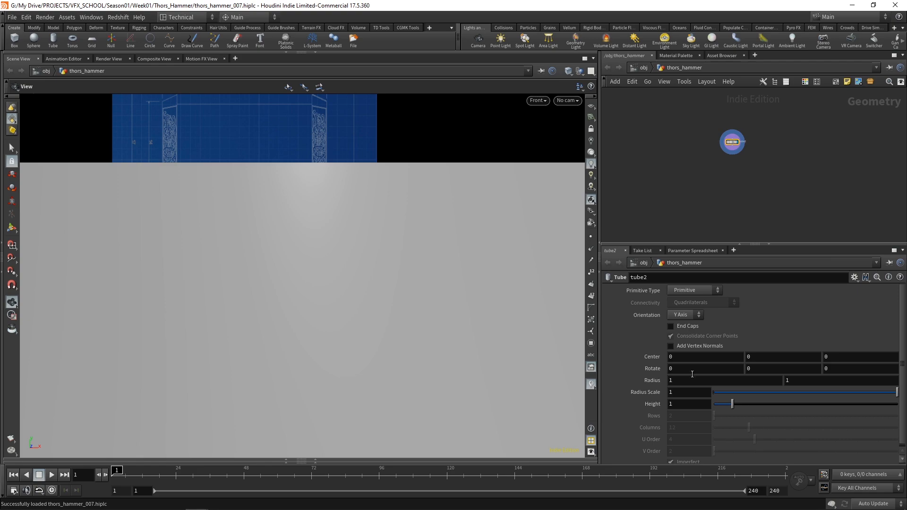
# Set both radius values of the new tube to 0.01.
pyautogui.press('BackSpace')
pyautogui.write('0.0')
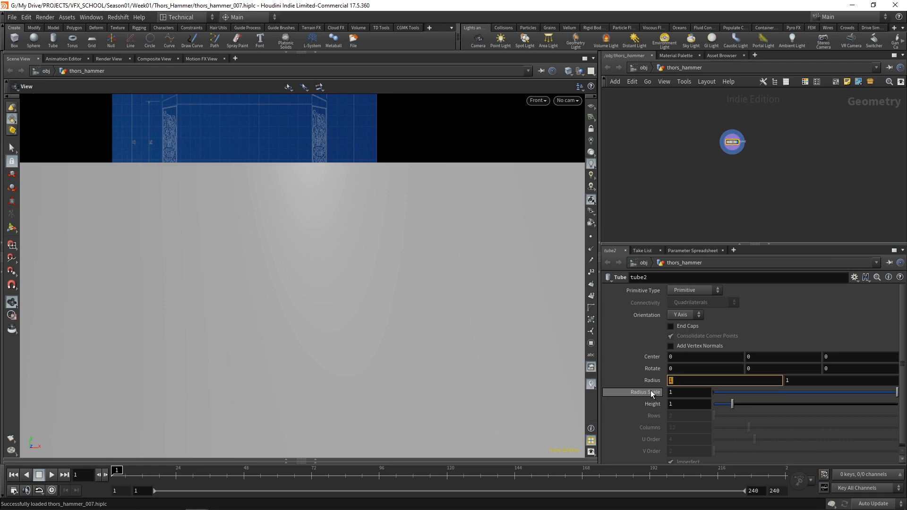
pyautogui.write('1')
pyautogui.press('Tab')
pyautogui.write('0.01')
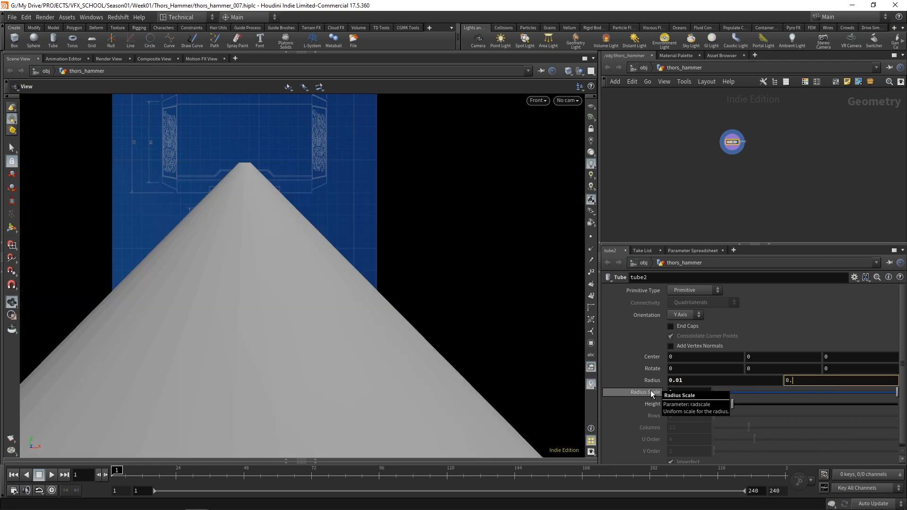
pyautogui.press('Return')
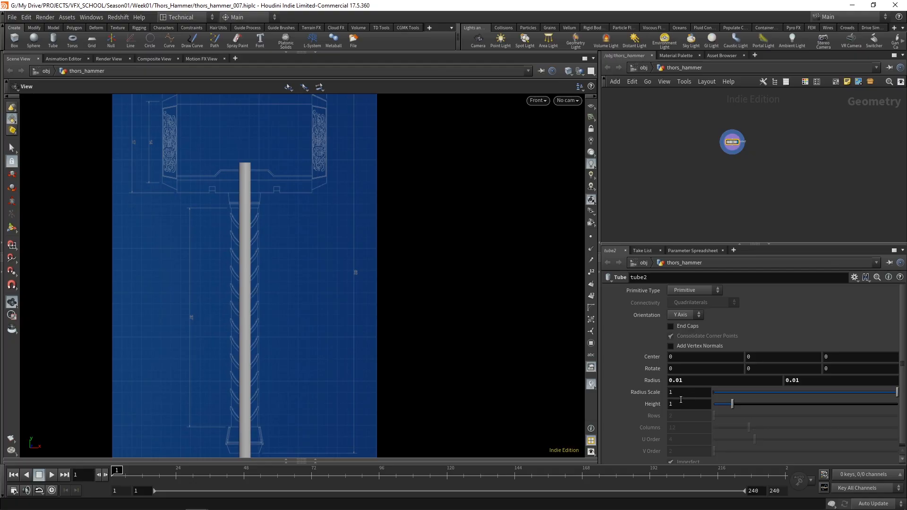
# Set the tube's height to 0.02 and enable its end caps.
pyautogui.click(699, 404)
pyautogui.write('0.02')
pyautogui.press('Return')
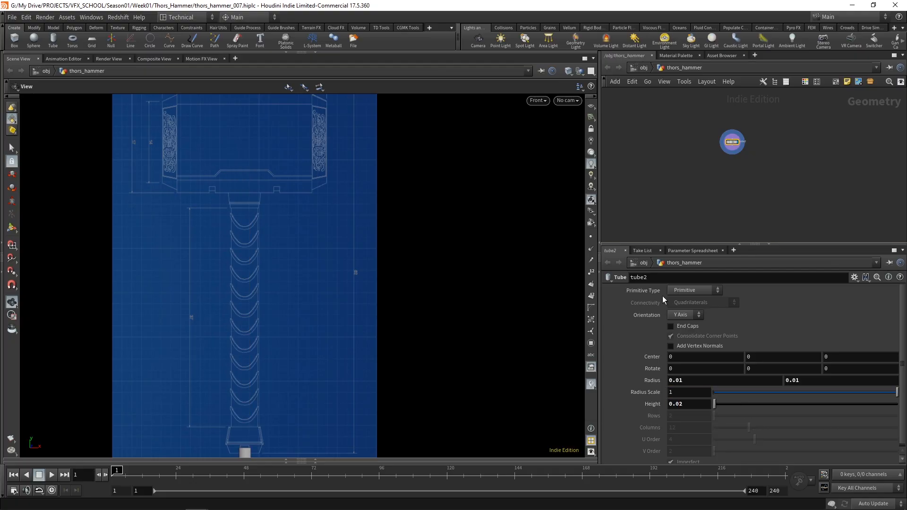
pyautogui.moveTo(342, 414); pyautogui.dragTo(341, 369, button='middle')
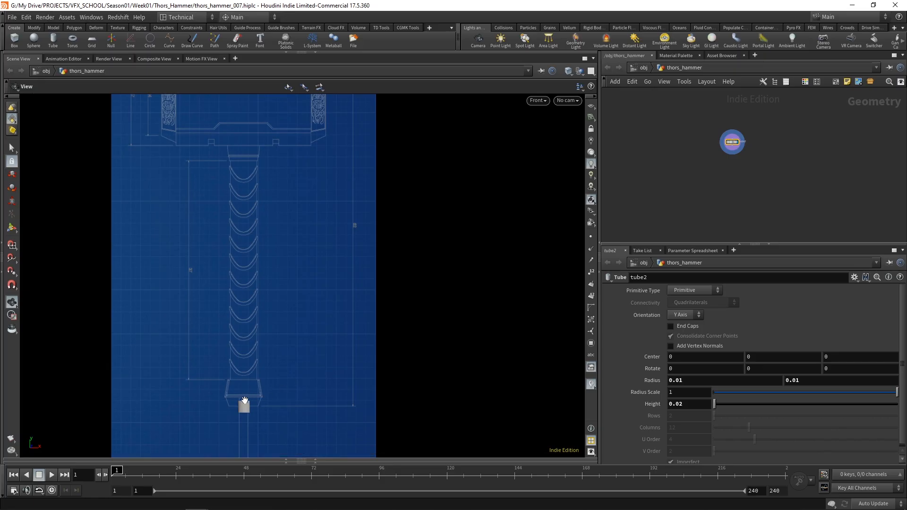
pyautogui.click(689, 327)
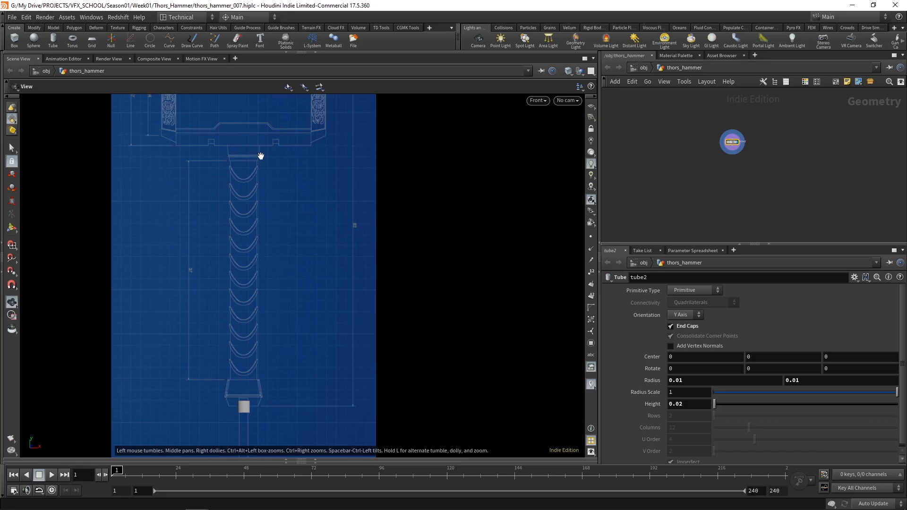
# Examine the Y translate expression of the transform2 node below tube1 in the hammer head network.
pyautogui.moveTo(739, 172); pyautogui.dragTo(764, 180, button='middle')
pyautogui.scroll(-1, 703, 171)
pyautogui.moveTo(672, 169); pyautogui.dragTo(748, 174, button='middle')
pyautogui.moveTo(752, 144); pyautogui.dragTo(755, 165, button='middle')
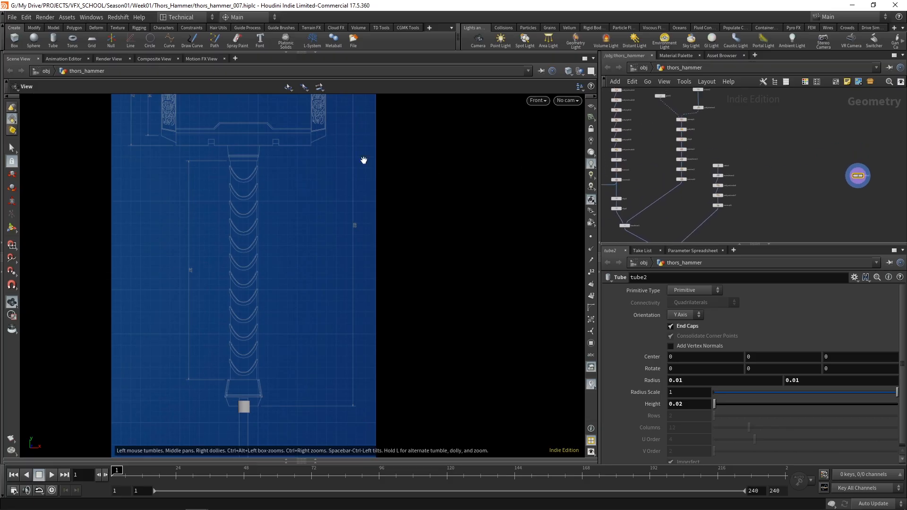
pyautogui.moveTo(405, 198); pyautogui.dragTo(404, 254, button='middle')
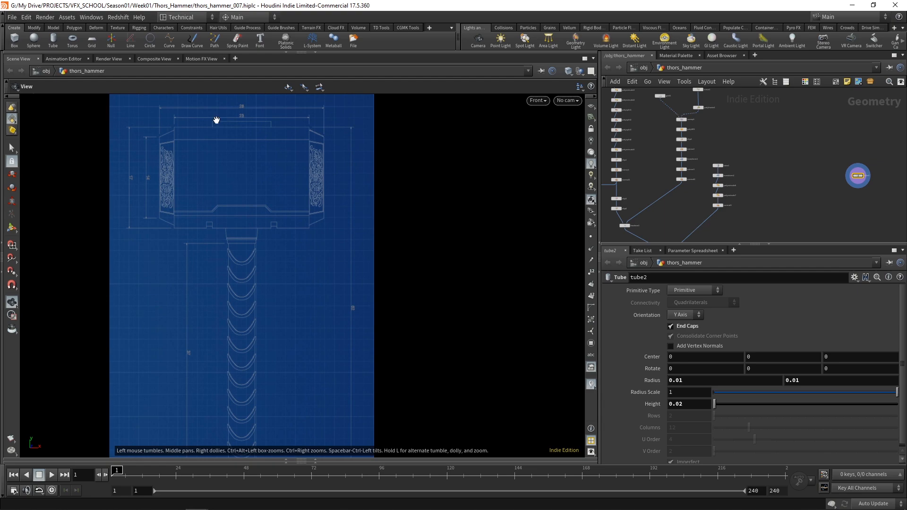
pyautogui.moveTo(745, 131); pyautogui.dragTo(771, 119, button='middle')
pyautogui.scroll(5, 715, 131)
pyautogui.moveTo(801, 198); pyautogui.dragTo(782, 129, button='middle')
pyautogui.moveTo(776, 215); pyautogui.dragTo(685, 133, button='middle')
pyautogui.moveTo(635, 105); pyautogui.dragTo(660, 105, button='middle')
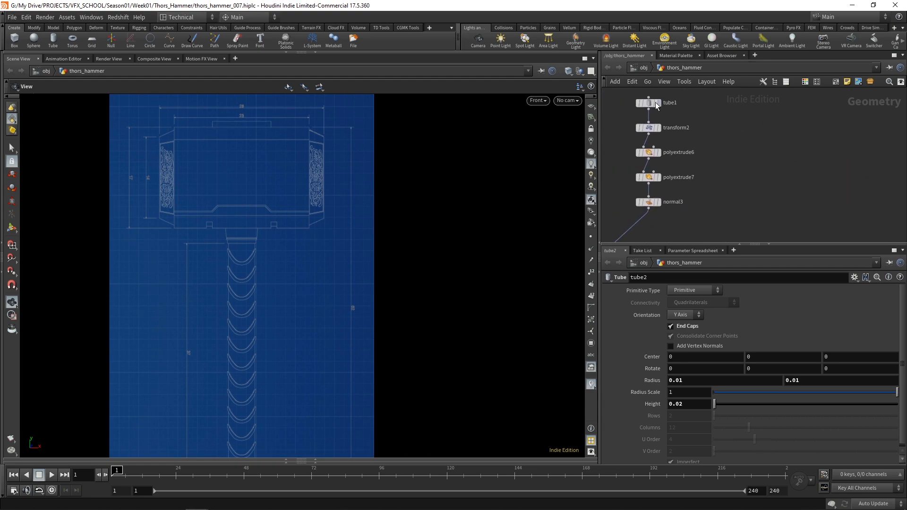
pyautogui.click(648, 103)
pyautogui.click(653, 130)
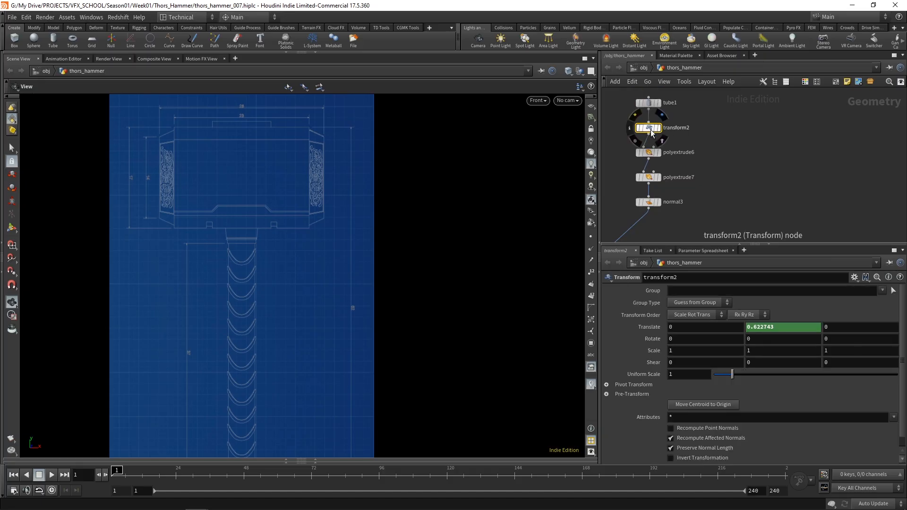
pyautogui.click(658, 328)
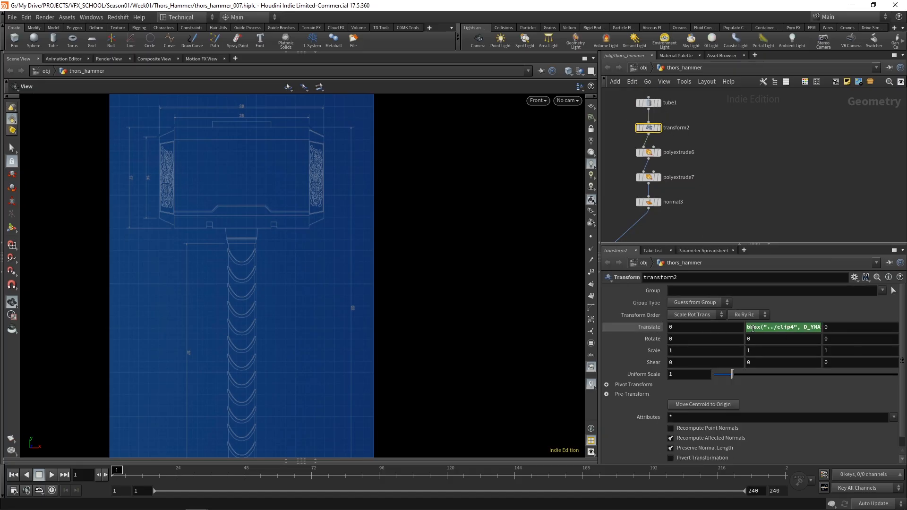
pyautogui.moveTo(600, 207); pyautogui.dragTo(529, 207)
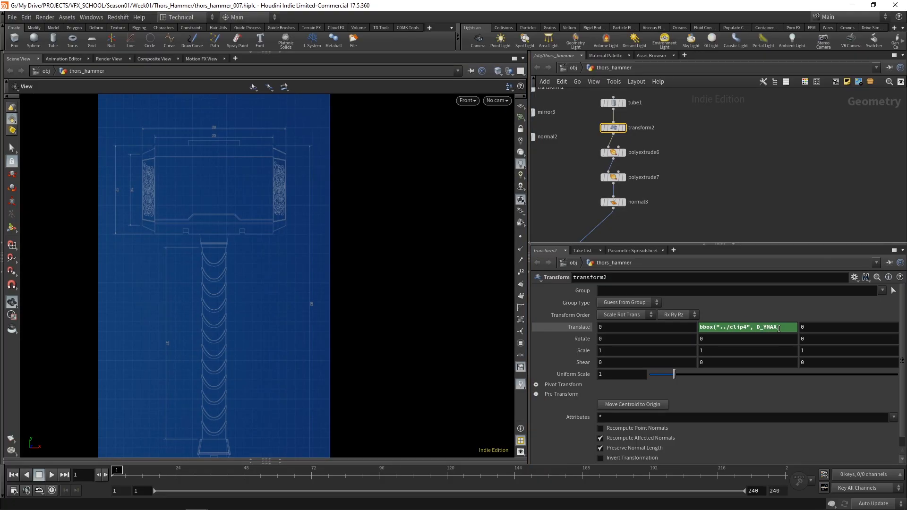
pyautogui.press('h')
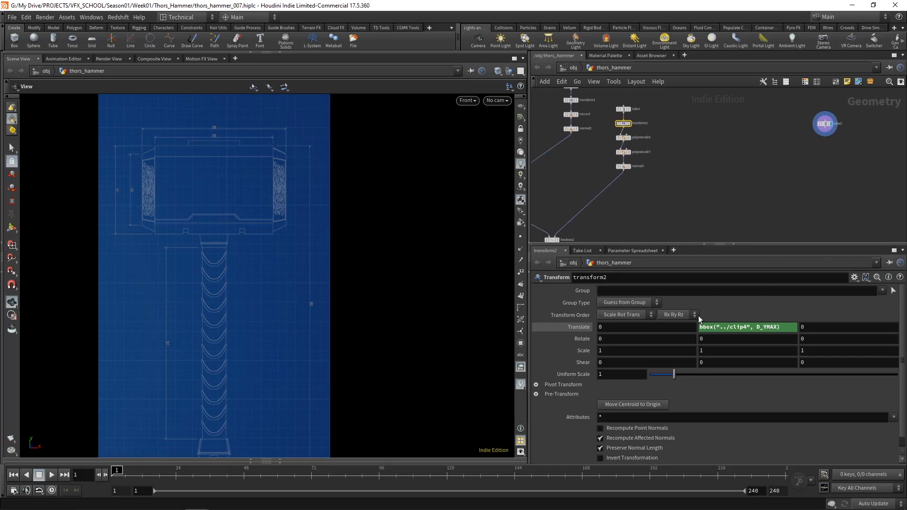
# Move the tube2 node closer to the existing network, then append a Transform node to it and display the result.
pyautogui.moveTo(822, 131); pyautogui.dragTo(735, 171)
pyautogui.moveTo(689, 208); pyautogui.dragTo(707, 180, button='middle')
pyautogui.moveTo(391, 318); pyautogui.dragTo(398, 265, button='middle')
pyautogui.scroll(3, 769, 159)
pyautogui.scroll(2, 770, 163)
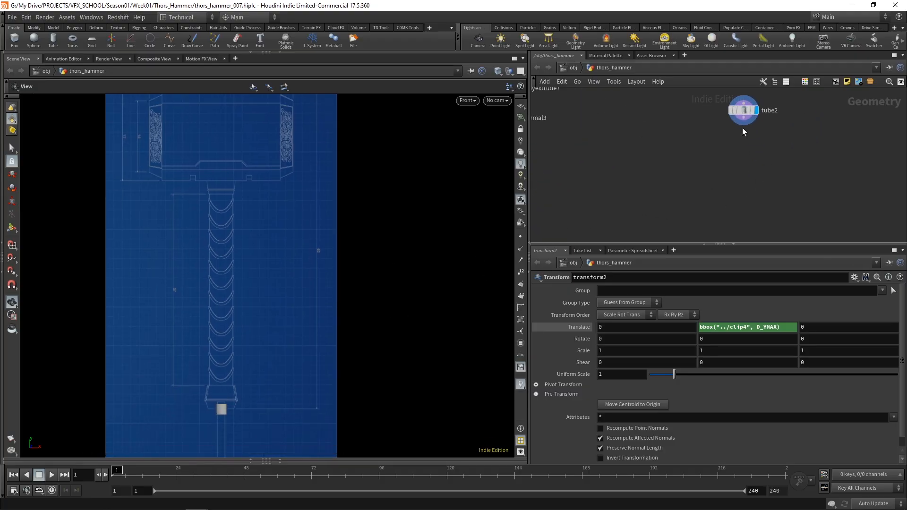
pyautogui.press('Tab')
pyautogui.write('transfor')
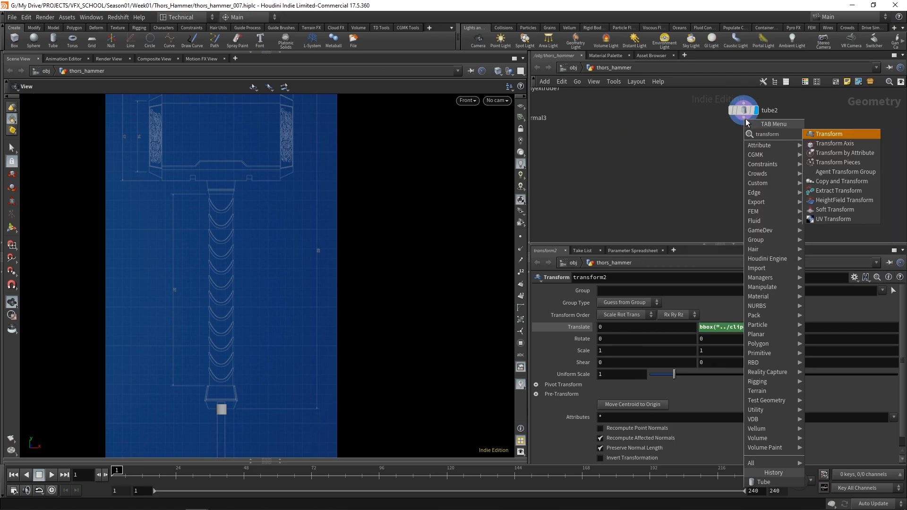
pyautogui.press('Return')
pyautogui.click(747, 141)
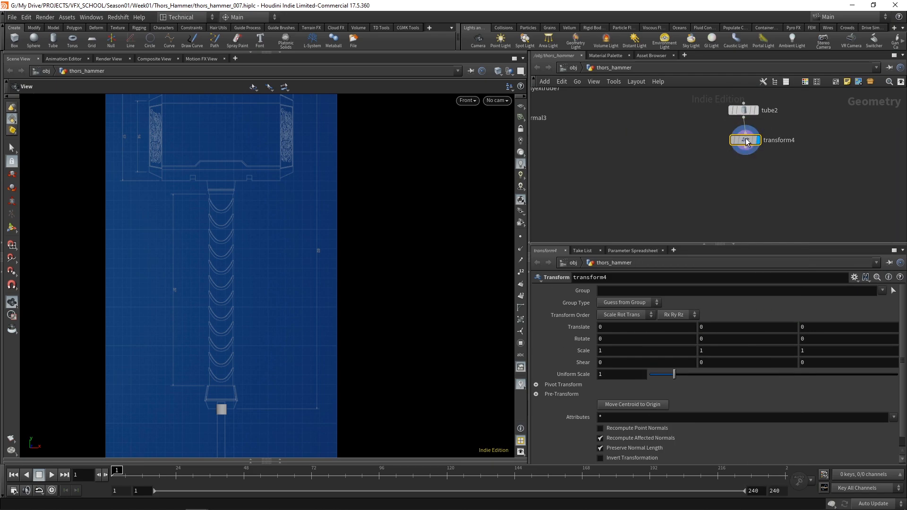
# Set the new Transform's Y translate to the expression bbox("../clip4/", D_YMIN).
pyautogui.click(707, 325)
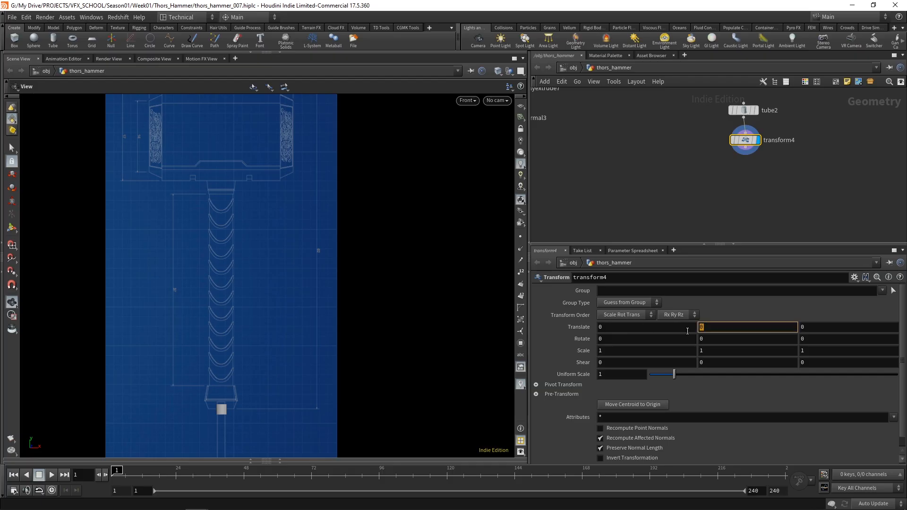
pyautogui.write('b')
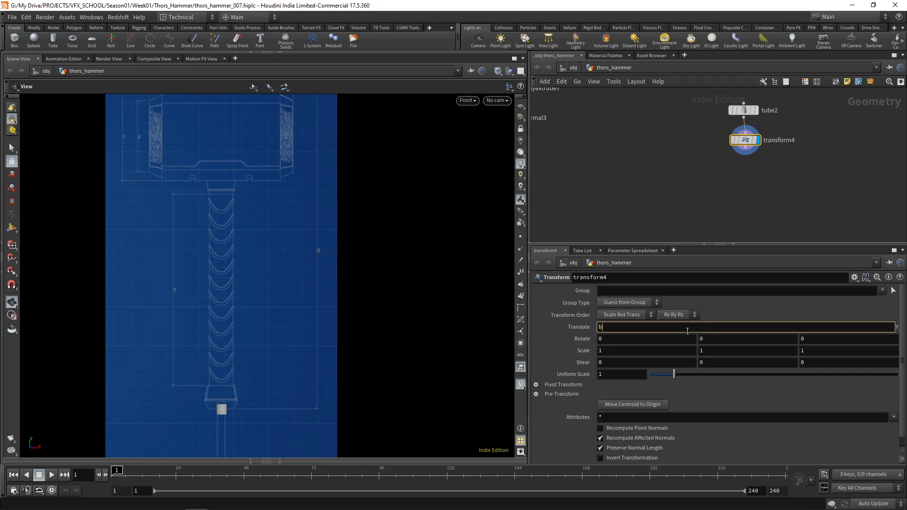
pyautogui.write('box(')
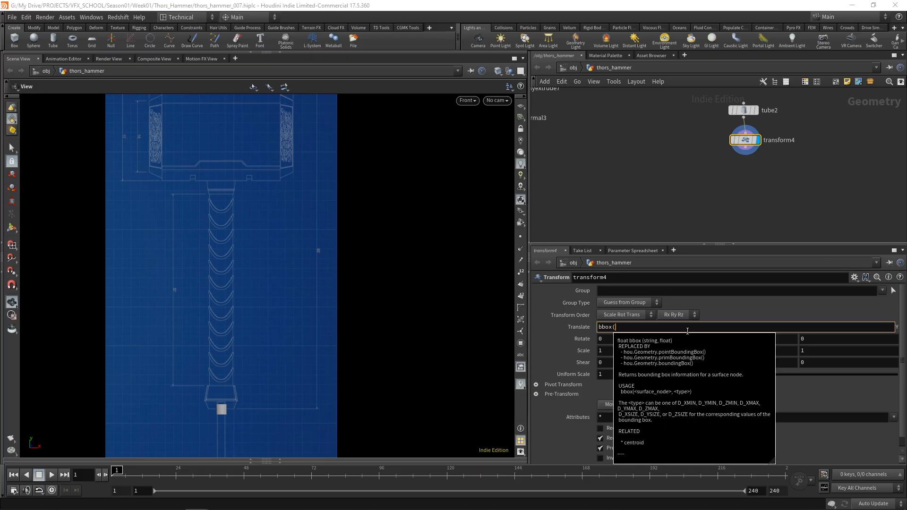
pyautogui.write('""')
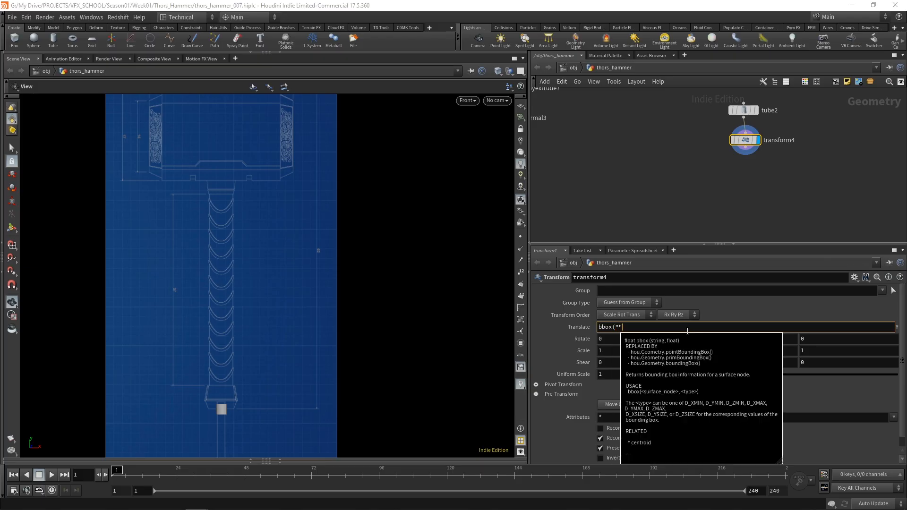
pyautogui.press('BackSpace')
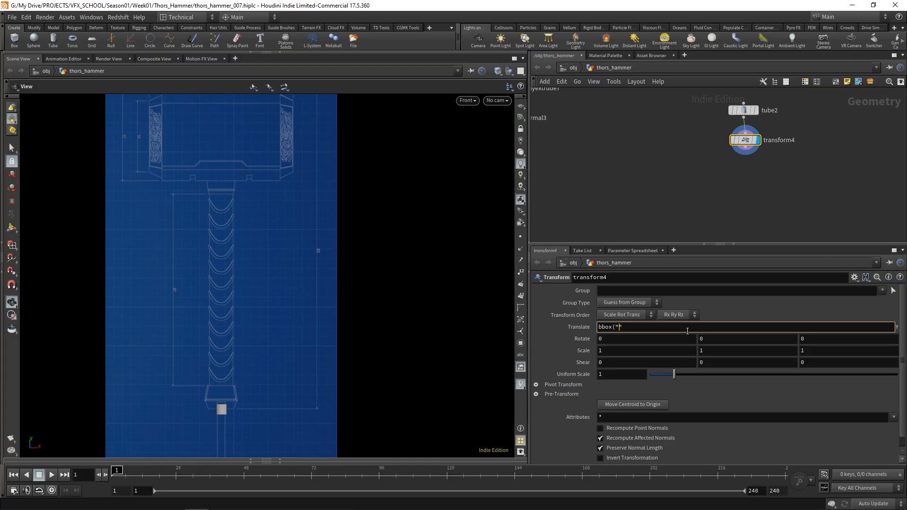
pyautogui.write('../')
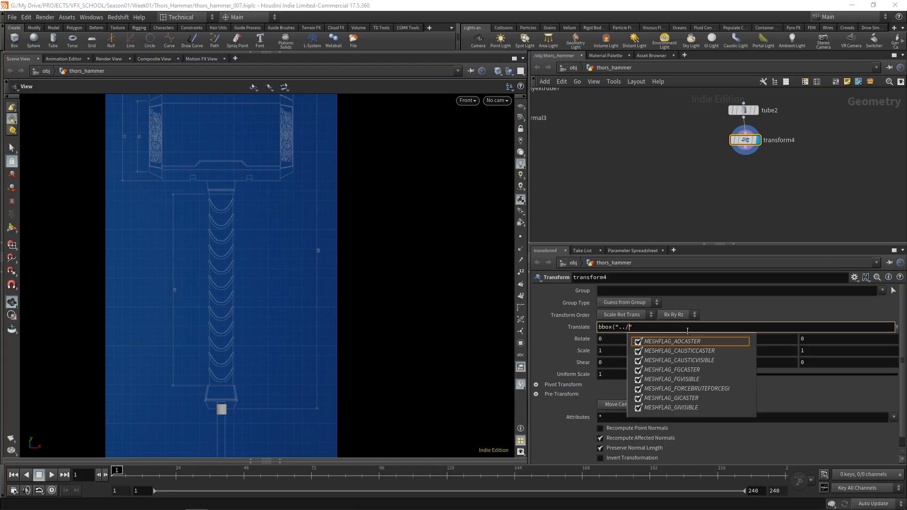
pyautogui.write('cçio')
pyautogui.write('l')
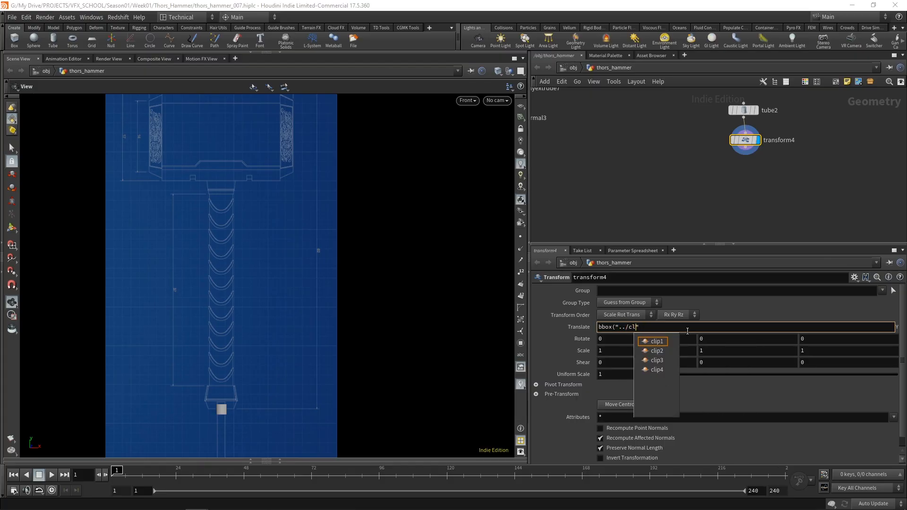
pyautogui.write('ip4/, ')
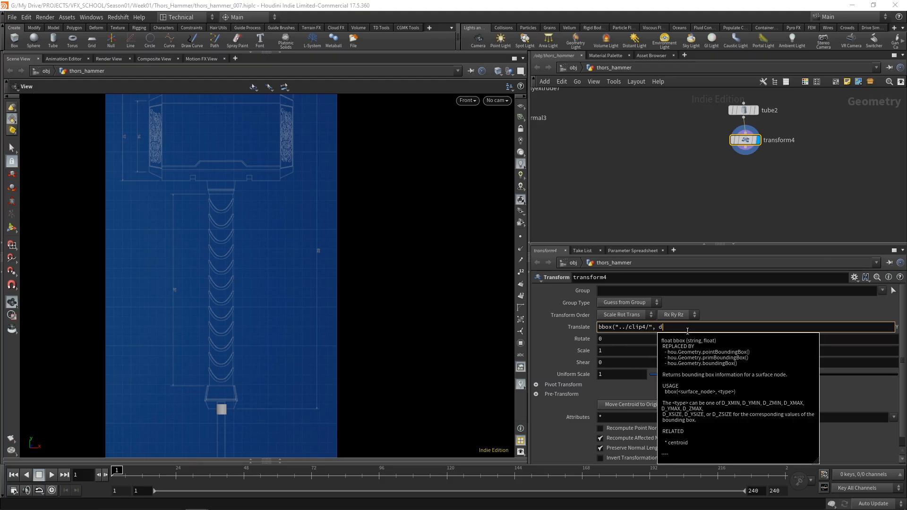
pyautogui.write('d_YMIN')
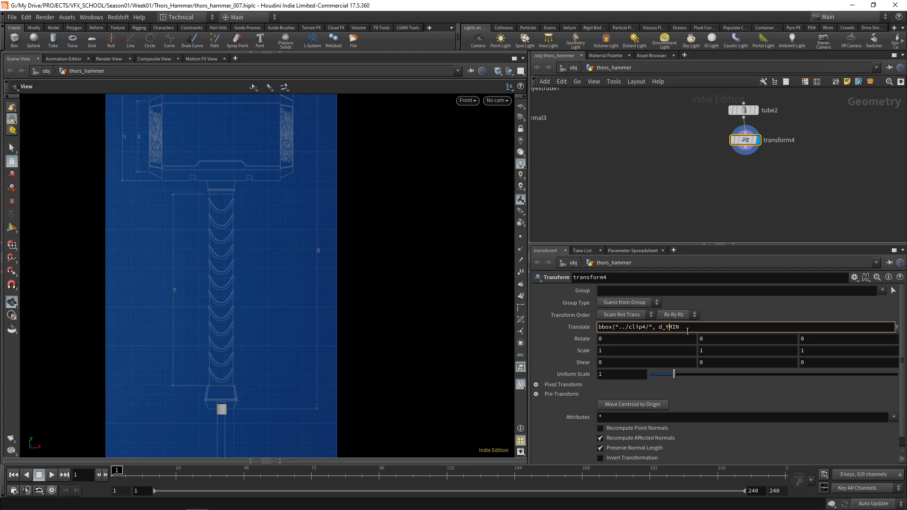
pyautogui.press('BackSpace')
pyautogui.write('D')
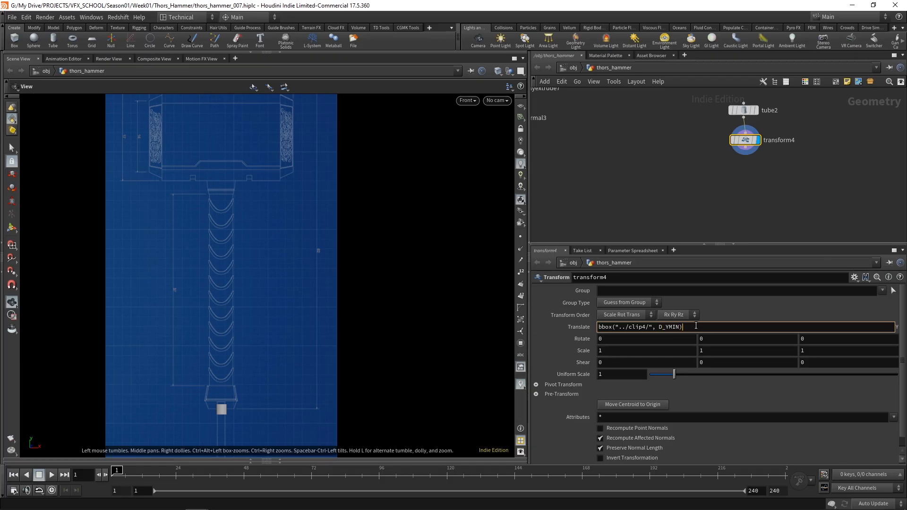
pyautogui.press('Return')
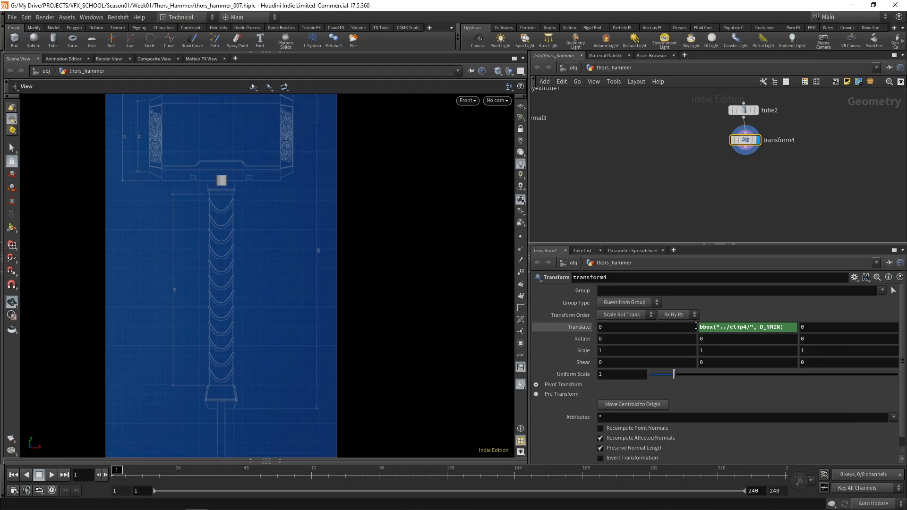
# Inspect the tube's placement against the blueprint where the handle meets the underside of the hammer head.
pyautogui.moveTo(182, 242); pyautogui.dragTo(222, 185, button='right')
pyautogui.moveTo(223, 184); pyautogui.dragTo(214, 235, button='middle')
pyautogui.moveTo(213, 236); pyautogui.dragTo(232, 156, button='right')
pyautogui.moveTo(232, 223); pyautogui.dragTo(230, 245, button='middle')
pyautogui.moveTo(231, 245); pyautogui.dragTo(245, 212, button='right')
pyautogui.moveTo(245, 212); pyautogui.dragTo(244, 223, button='middle')
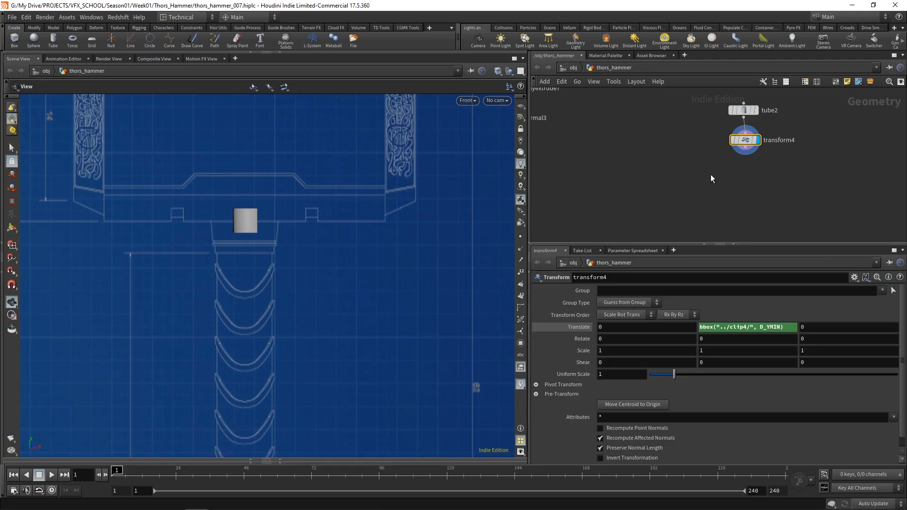
pyautogui.moveTo(767, 169); pyautogui.dragTo(725, 179, button='middle')
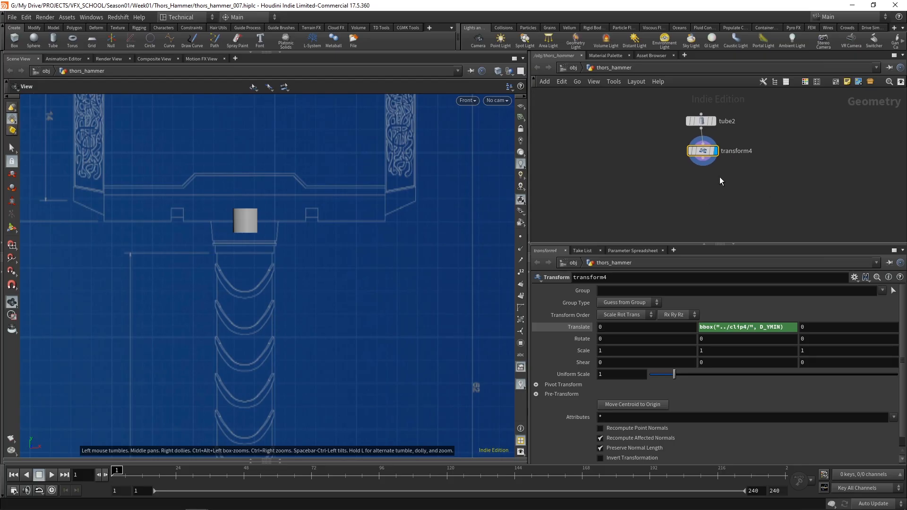
# Reference tube2's height in its Y center and halve it, giving the expression ch("height")/2.
pyautogui.click(701, 120)
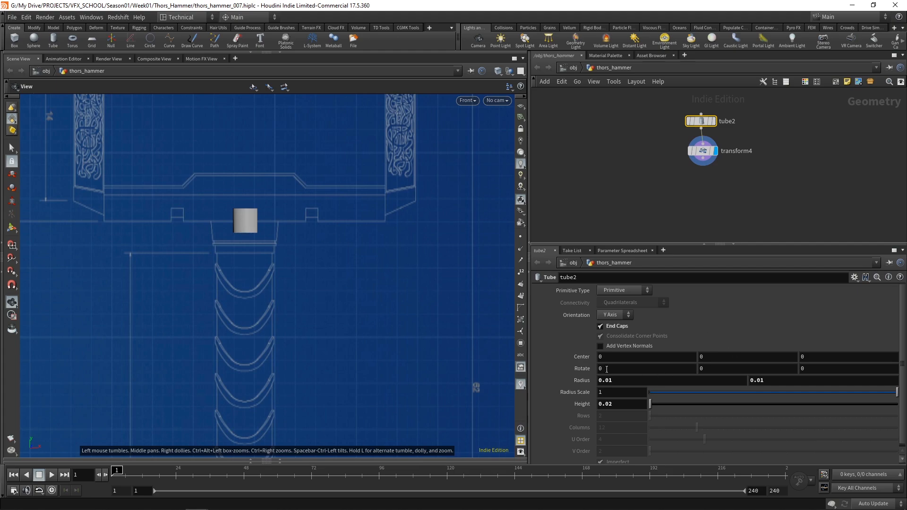
pyautogui.rightClick(584, 404)
pyautogui.click(600, 382)
pyautogui.rightClick(712, 357)
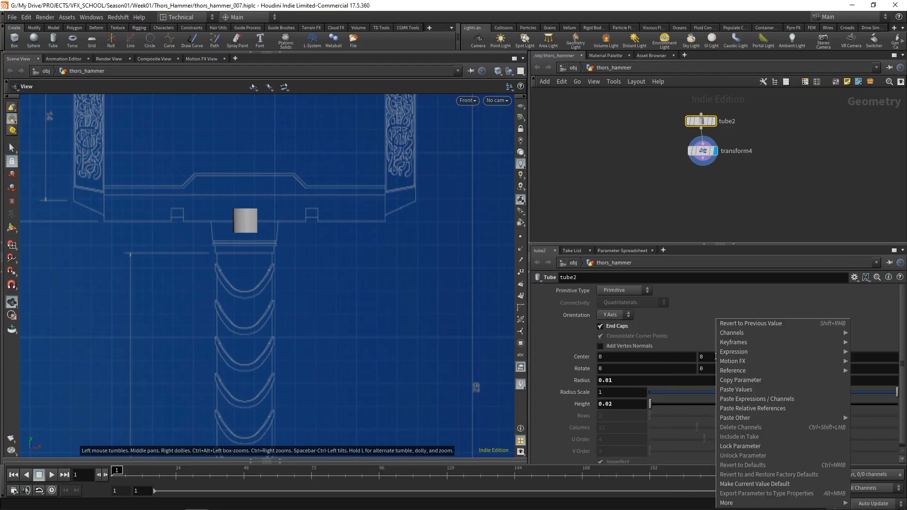
pyautogui.click(745, 408)
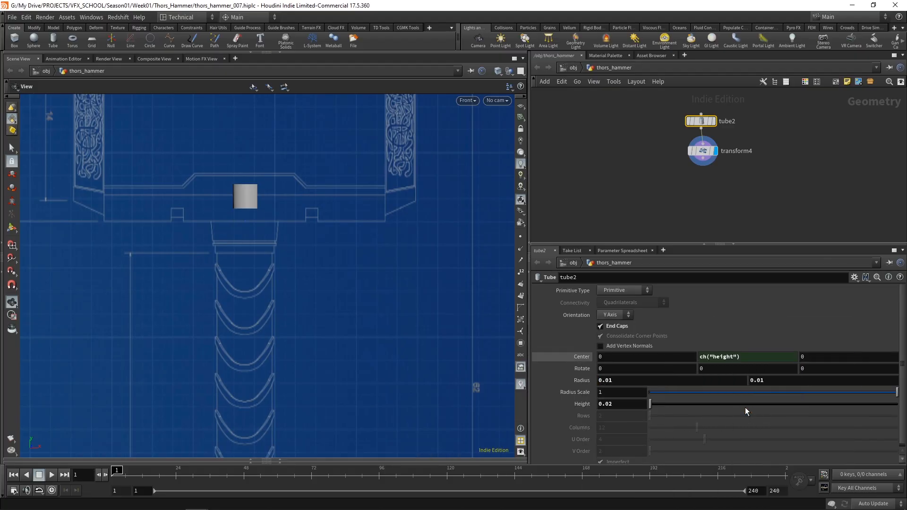
pyautogui.click(744, 359)
pyautogui.write('/2')
pyautogui.press('Return')
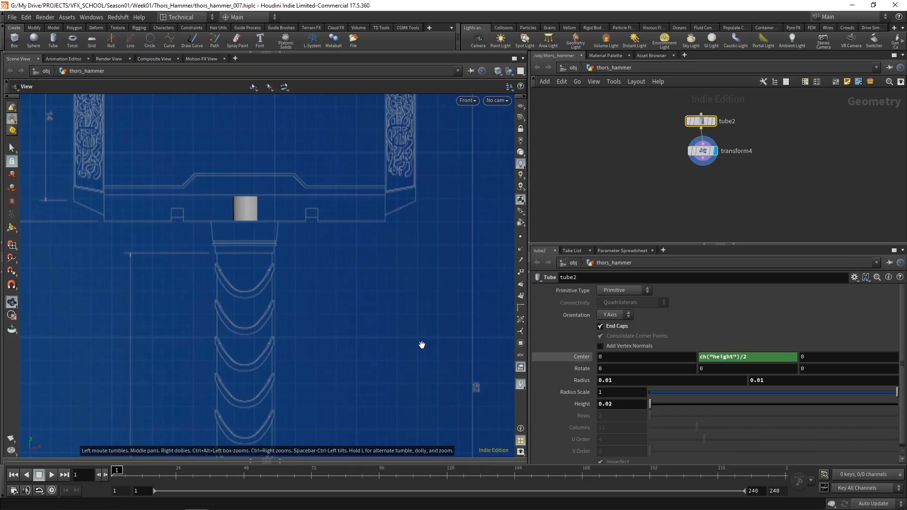
pyautogui.hotkey('ctrl', 'shift', 'w')
pyautogui.moveTo(281, 208)
pyautogui.mouseDown()
pyautogui.moveTo(304, 211)
pyautogui.moveTo(288, 228)
pyautogui.moveTo(300, 239)
pyautogui.moveTo(304, 211)
pyautogui.mouseUp()
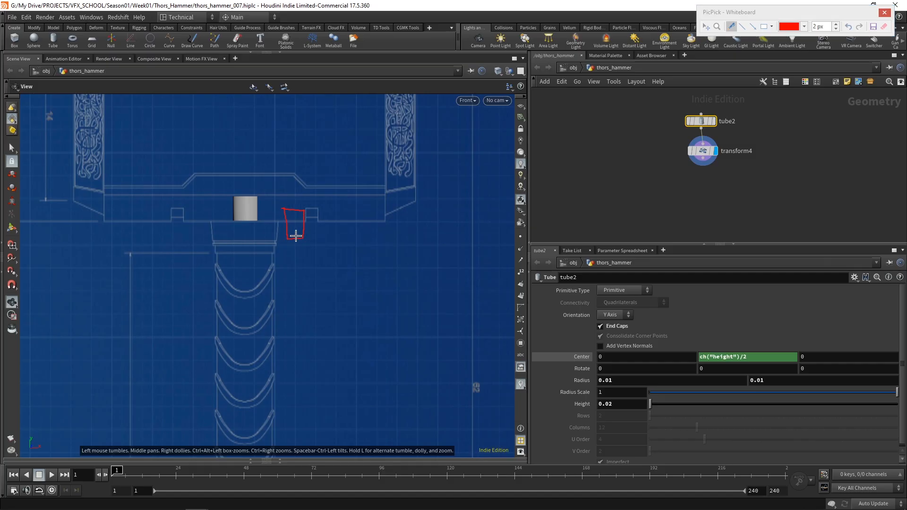
pyautogui.moveTo(313, 212)
pyautogui.mouseDown()
pyautogui.moveTo(311, 242)
pyautogui.moveTo(334, 208)
pyautogui.moveTo(344, 223)
pyautogui.moveTo(369, 219)
pyautogui.moveTo(369, 189)
pyautogui.moveTo(344, 188)
pyautogui.mouseUp()
pyautogui.hotkey('ctrl', 'z')
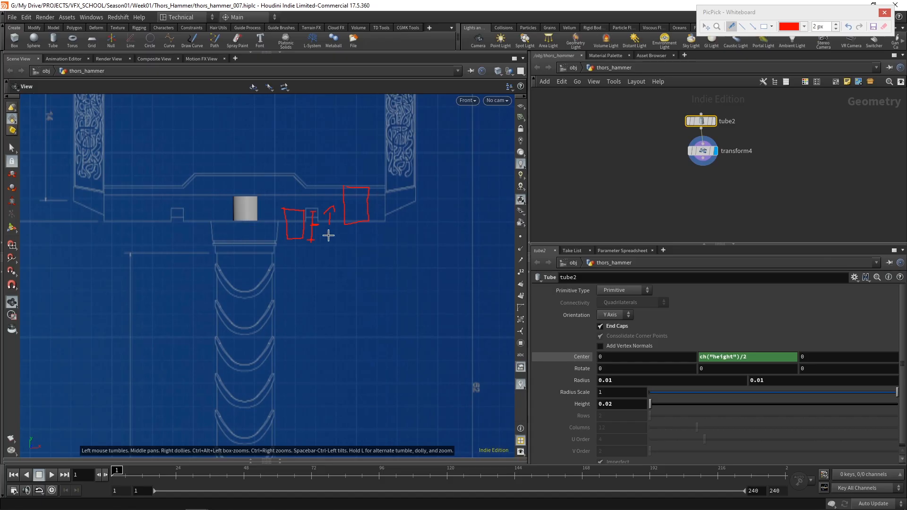
pyautogui.moveTo(330, 221); pyautogui.dragTo(330, 243)
pyautogui.press('Escape')
# Negate tube2's Y center expression to -ch("height")/2 and test it by varying the tube's height.
pyautogui.click(700, 358)
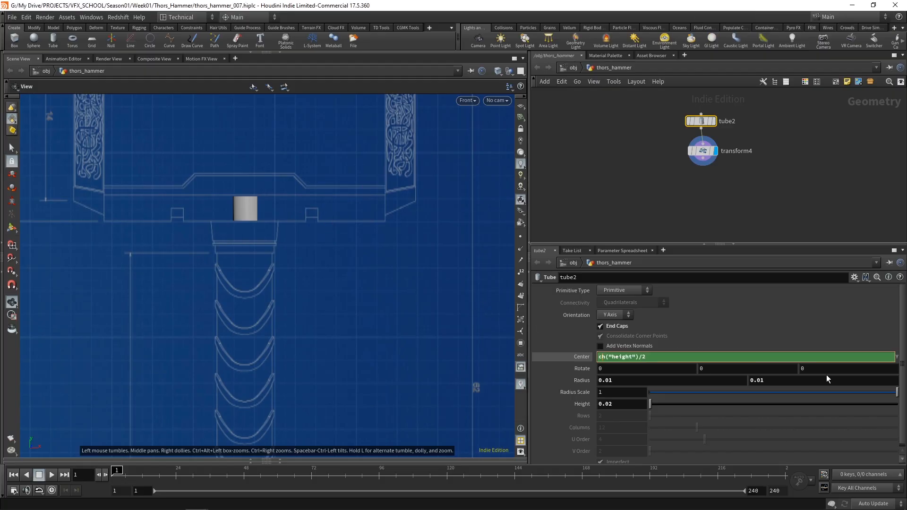
pyautogui.write('-')
pyautogui.press('Return')
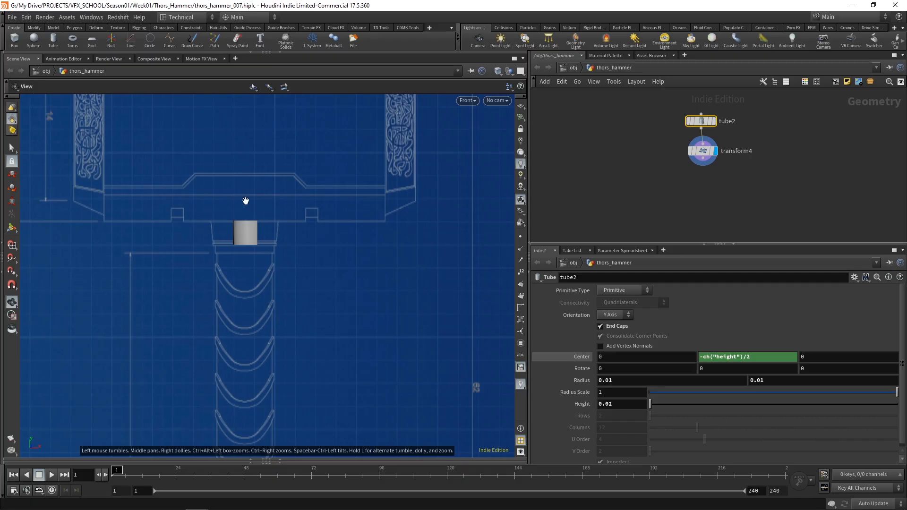
pyautogui.moveTo(627, 404); pyautogui.dragTo(597, 431, button='middle')
pyautogui.moveTo(623, 431)
pyautogui.mouseDown(button='middle')
pyautogui.moveTo(581, 433)
pyautogui.moveTo(663, 432)
pyautogui.moveTo(609, 431)
pyautogui.moveTo(619, 431)
pyautogui.mouseUp(button='middle')
# Match tube2 to the blueprint's tapered collar with radii of 0.029 and 0.027 and a height of 0.021.
pyautogui.scroll(3, 312, 252)
pyautogui.scroll(3, 312, 252)
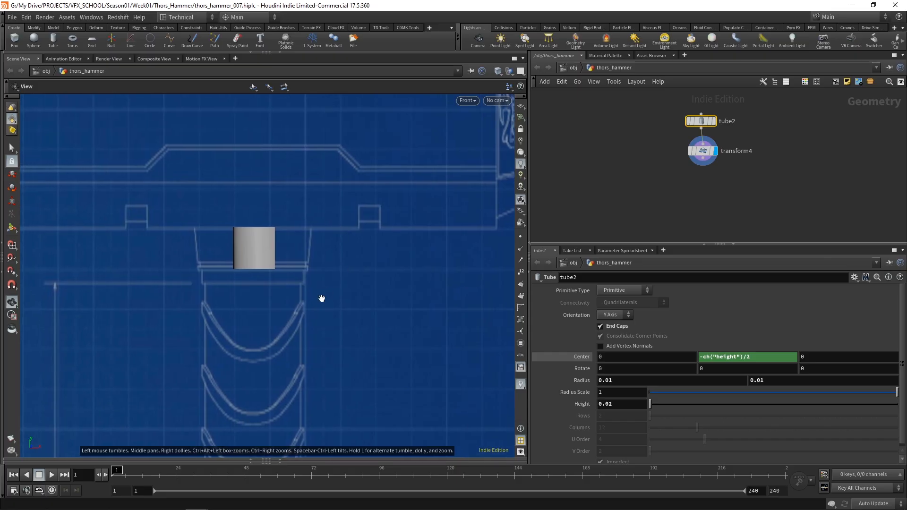
pyautogui.moveTo(591, 378); pyautogui.dragTo(676, 406, button='middle')
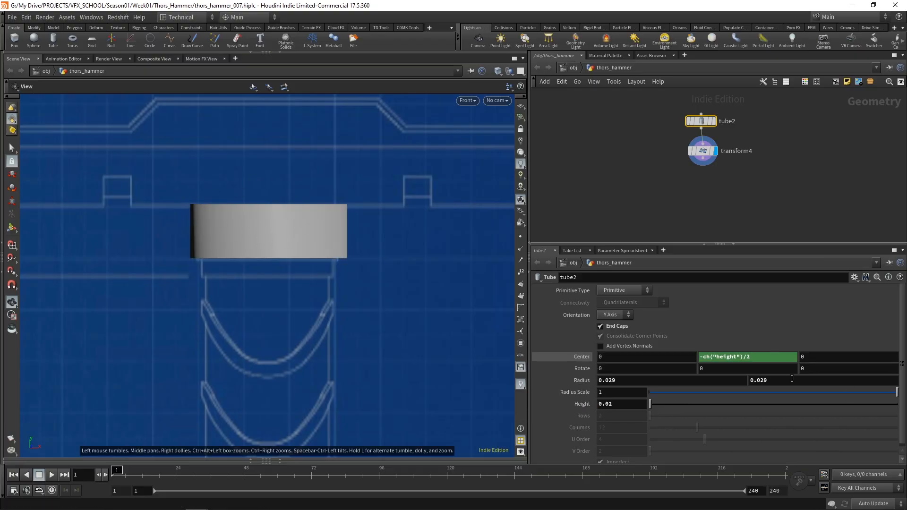
pyautogui.moveTo(782, 383); pyautogui.dragTo(762, 412, button='middle')
pyautogui.moveTo(626, 404); pyautogui.dragTo(640, 440, button='middle')
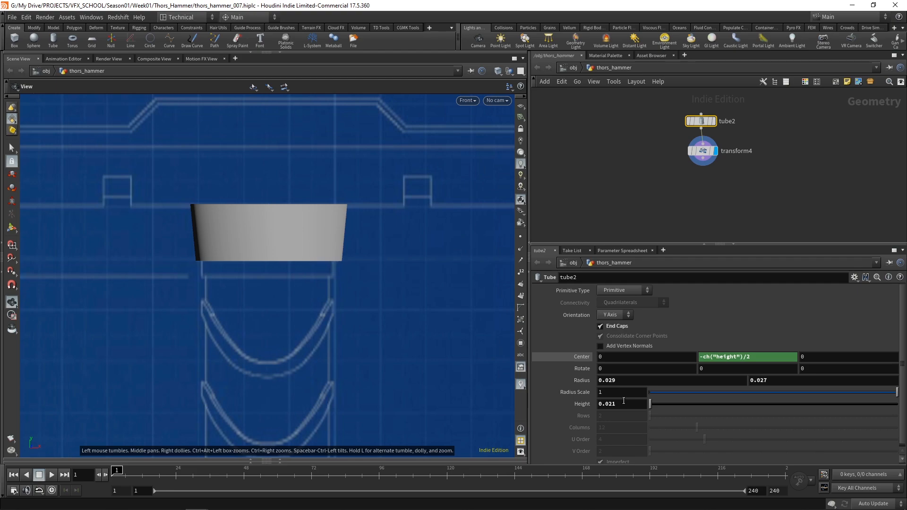
# Change tube2's primitive type to Polygon, show wireframe over shading, and set its columns to 64.
pyautogui.click(639, 291)
pyautogui.click(619, 300)
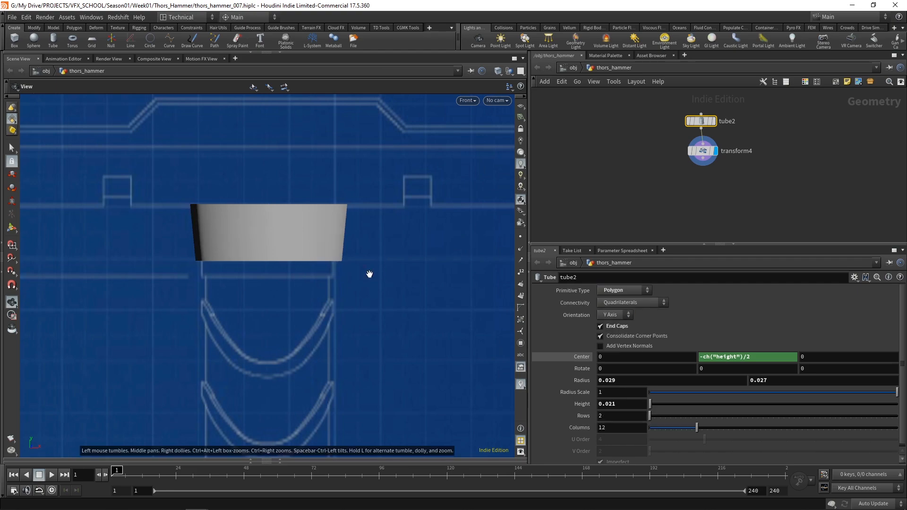
pyautogui.hotkey('shift', 'w')
pyautogui.click(599, 428)
pyautogui.write('64')
pyautogui.press('Return')
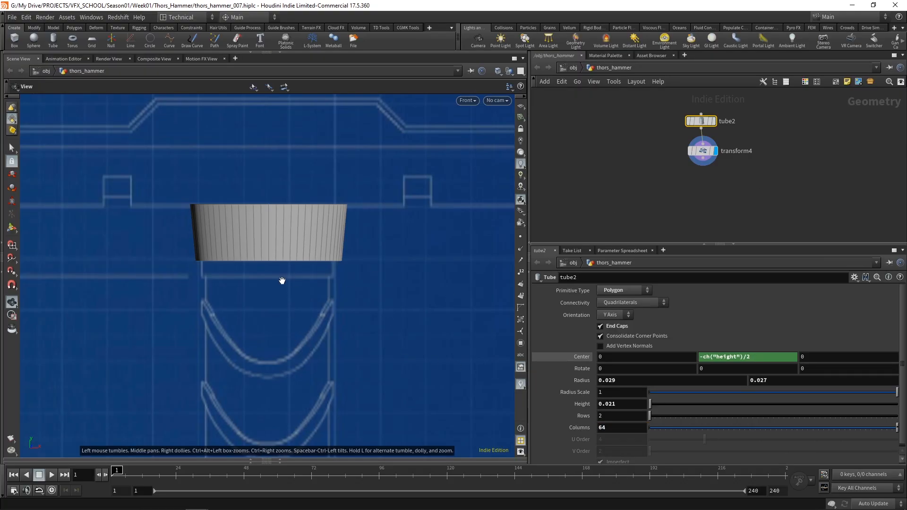
# Select the bottom cap face of the tube and apply a PolyExtrude to it.
pyautogui.moveTo(282, 280); pyautogui.dragTo(235, 274)
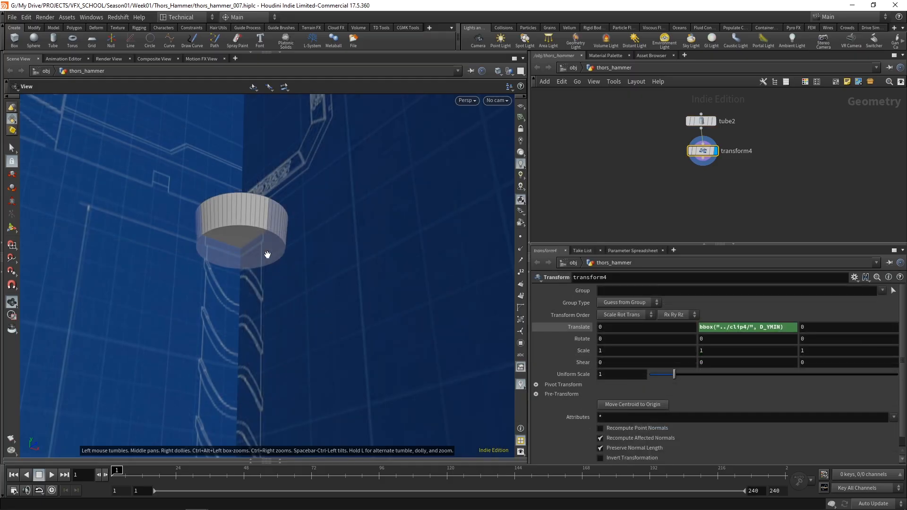
pyautogui.moveTo(234, 340); pyautogui.dragTo(290, 314)
pyautogui.press('s')
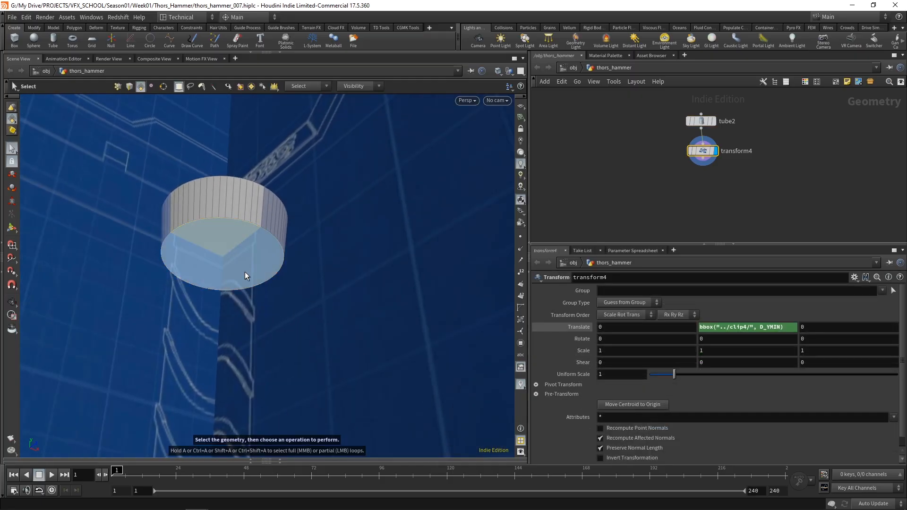
pyautogui.click(223, 245)
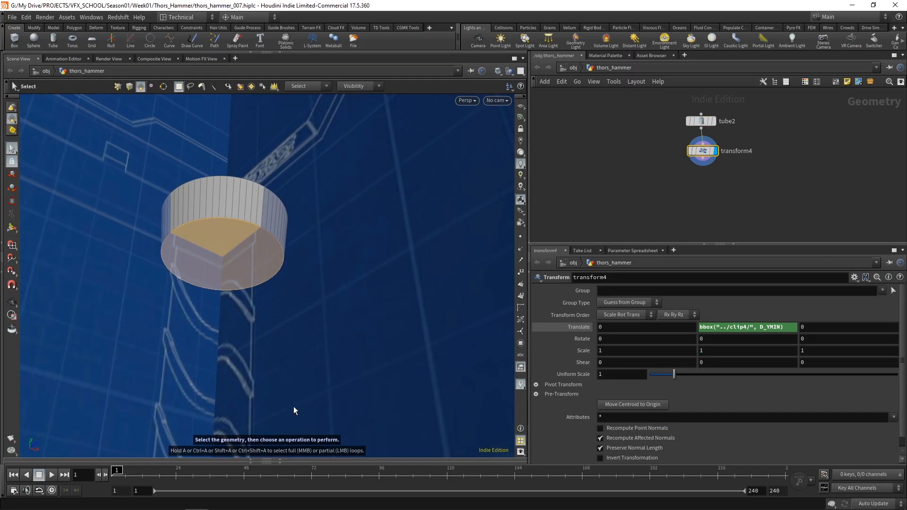
pyautogui.press('c')
pyautogui.click(293, 367)
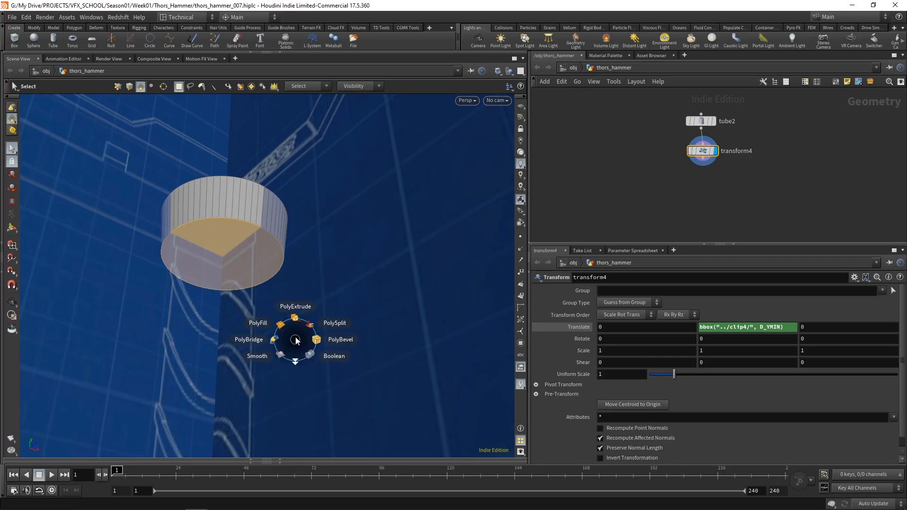
pyautogui.click(297, 307)
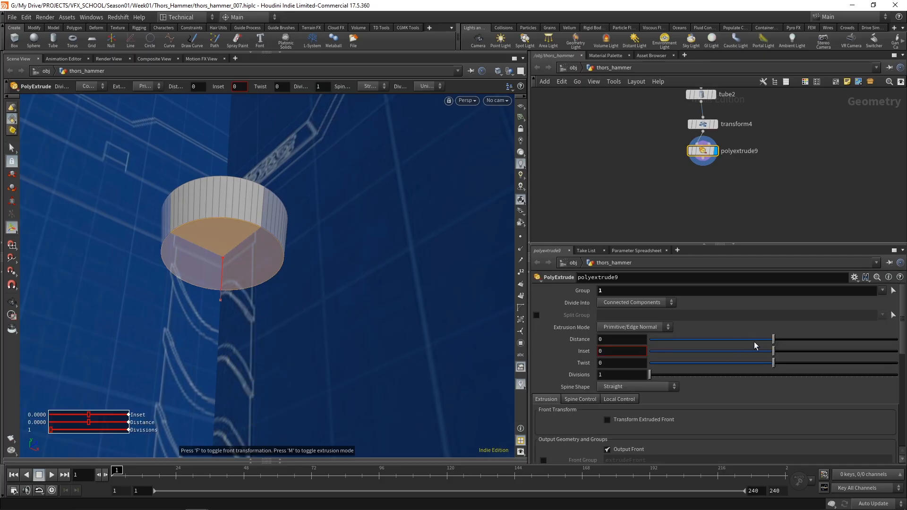
# Try an inset of 0.003 on the bottom face and compare it with the blueprint from the front.
pyautogui.moveTo(778, 350); pyautogui.dragTo(776, 350)
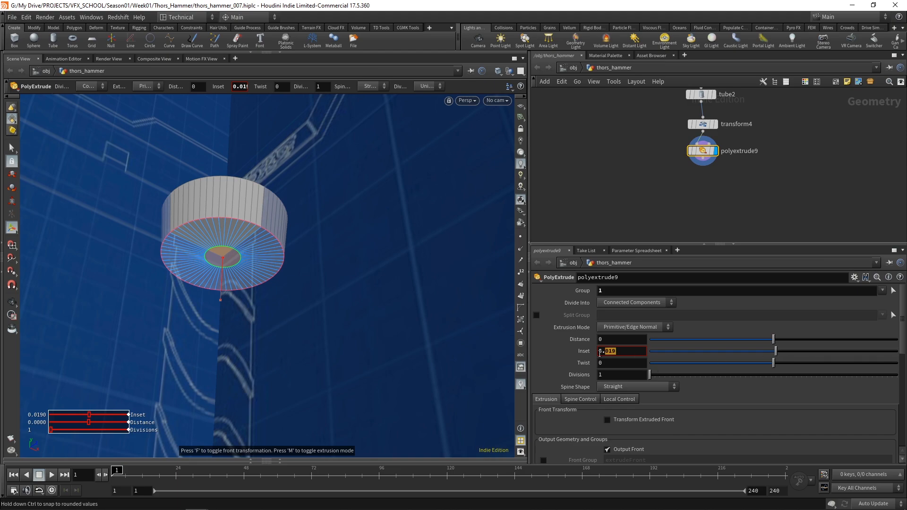
pyautogui.moveTo(615, 354); pyautogui.dragTo(567, 354)
pyautogui.write('0')
pyautogui.press('Return')
pyautogui.moveTo(609, 352); pyautogui.dragTo(631, 387, button='middle')
pyautogui.keyDown('alt'); pyautogui.moveTo(292, 201); pyautogui.dragTo(272, 255); pyautogui.keyUp('alt')
pyautogui.hotkey('space', '3')
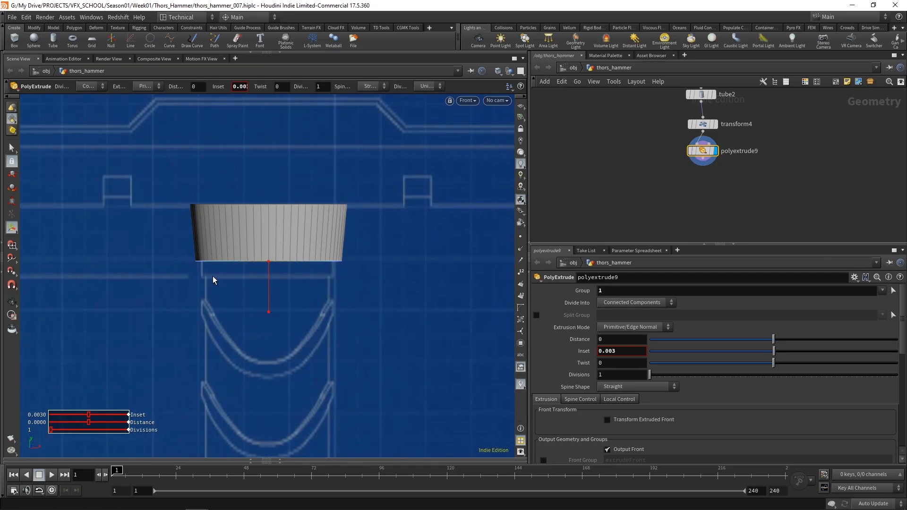
# Set the bottom face's PolyExtrude inset to 0.0025 to match the narrower ring on the blueprint.
pyautogui.hotkey('space', '1')
pyautogui.moveTo(213, 279); pyautogui.dragTo(283, 296)
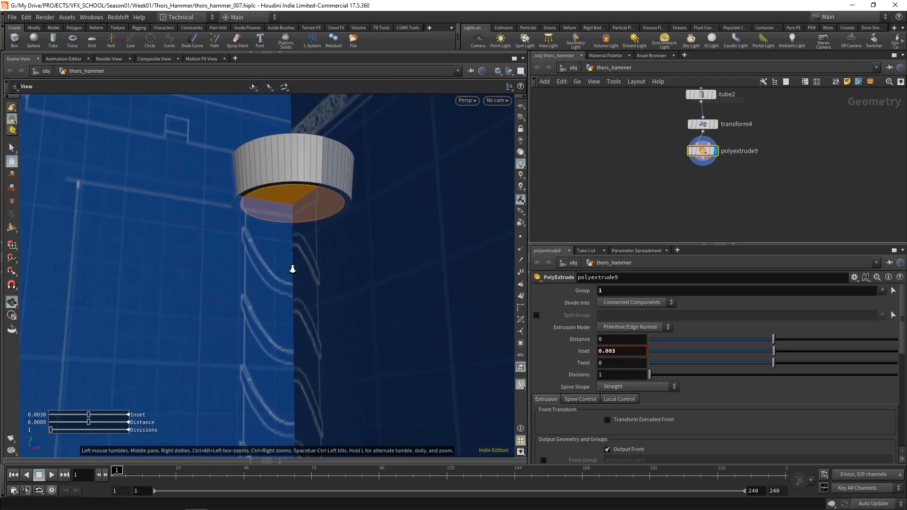
pyautogui.moveTo(283, 296); pyautogui.dragTo(370, 215, button='right')
pyautogui.moveTo(369, 215); pyautogui.dragTo(306, 325, button='middle')
pyautogui.moveTo(305, 325)
pyautogui.mouseDown()
pyautogui.moveTo(294, 323)
pyautogui.moveTo(302, 322)
pyautogui.mouseUp()
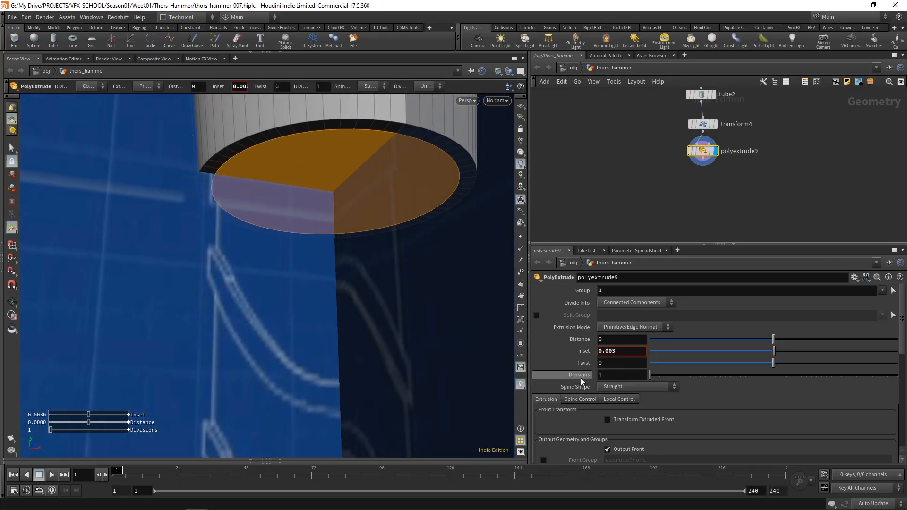
pyautogui.click(613, 352)
pyautogui.write('0.0025')
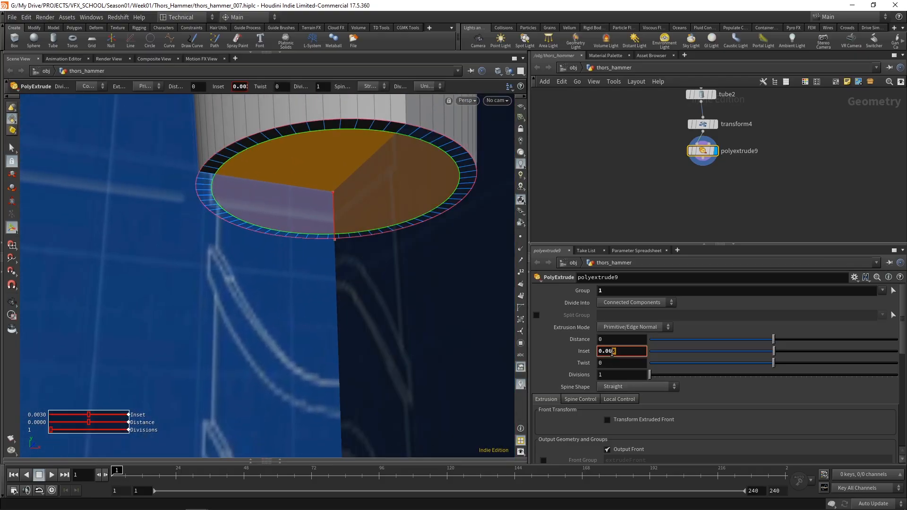
pyautogui.press('Return')
# Extrude the inset bottom face downward about 0.006 with a second PolyExtrude, matching the lower edge of the blueprint's ring.
pyautogui.moveTo(370, 284); pyautogui.dragTo(360, 302)
pyautogui.moveTo(361, 302); pyautogui.dragTo(326, 280, button='right')
pyautogui.moveTo(326, 279); pyautogui.dragTo(305, 331, button='middle')
pyautogui.moveTo(305, 331); pyautogui.dragTo(310, 313)
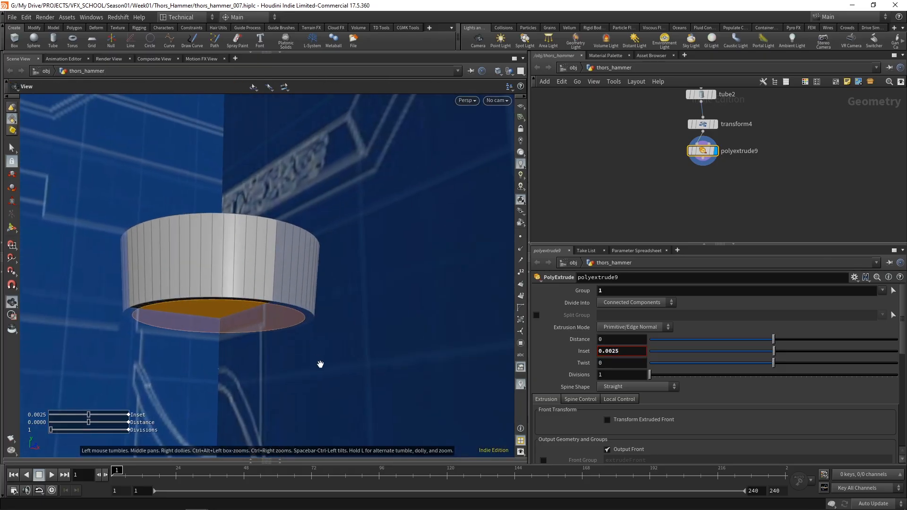
pyautogui.moveTo(320, 364); pyautogui.dragTo(364, 257, button='middle')
pyautogui.moveTo(364, 257); pyautogui.dragTo(355, 307, button='right')
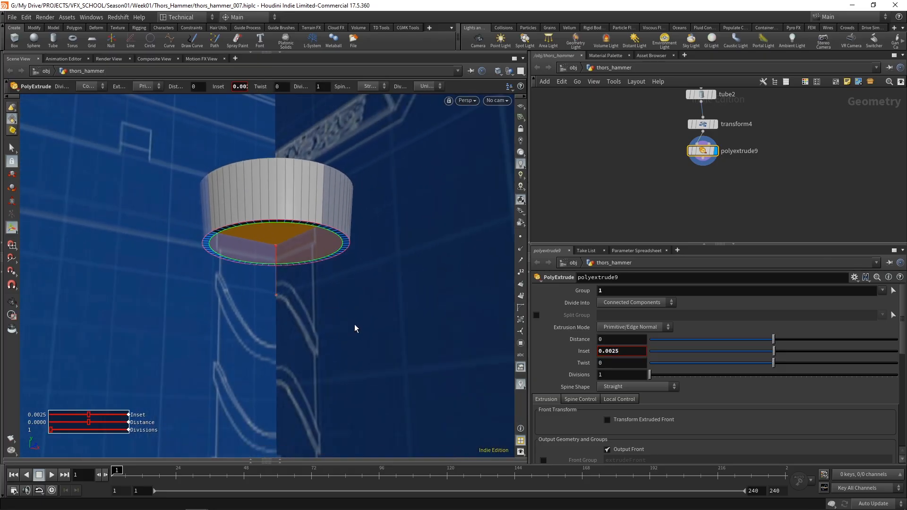
pyautogui.press('q')
pyautogui.moveTo(274, 274); pyautogui.dragTo(274, 289)
pyautogui.moveTo(429, 290)
pyautogui.mouseDown()
pyautogui.moveTo(397, 314)
pyautogui.moveTo(421, 307)
pyautogui.moveTo(423, 279)
pyautogui.mouseUp()
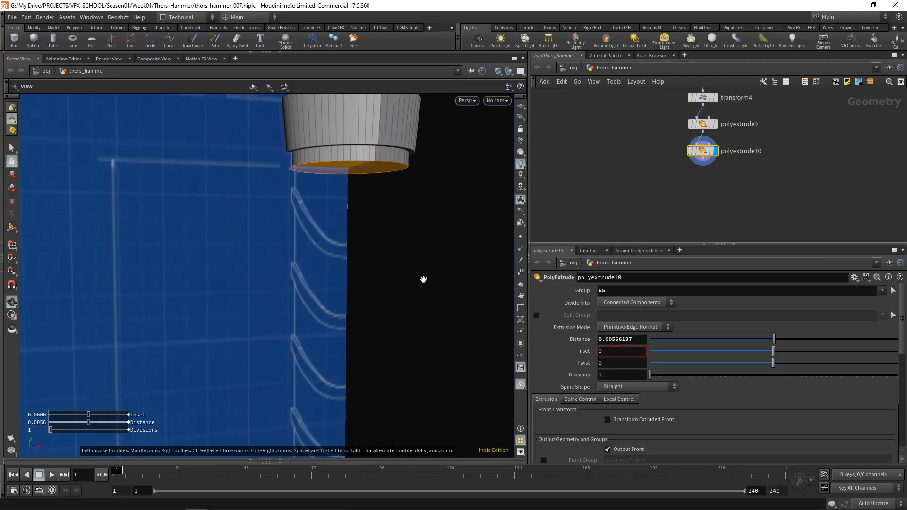
pyautogui.hotkey('space', '3')
pyautogui.press('Return')
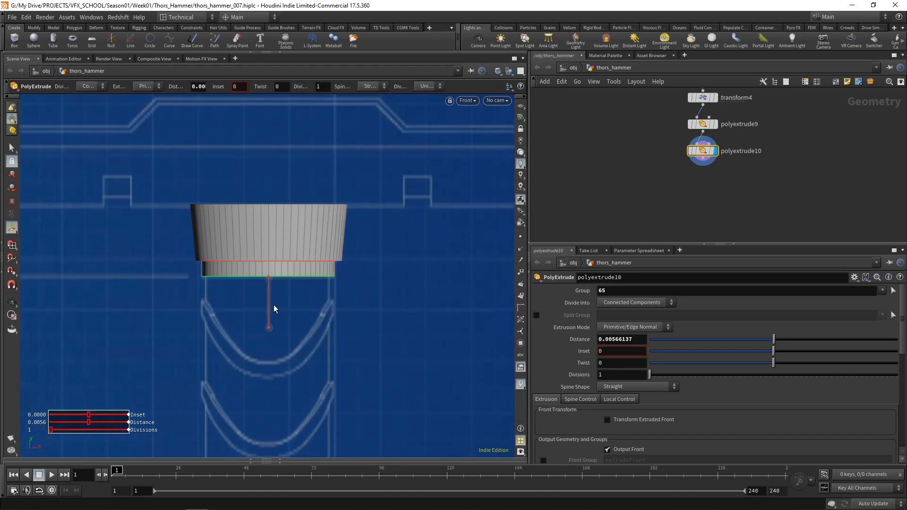
pyautogui.moveTo(270, 304); pyautogui.dragTo(271, 302)
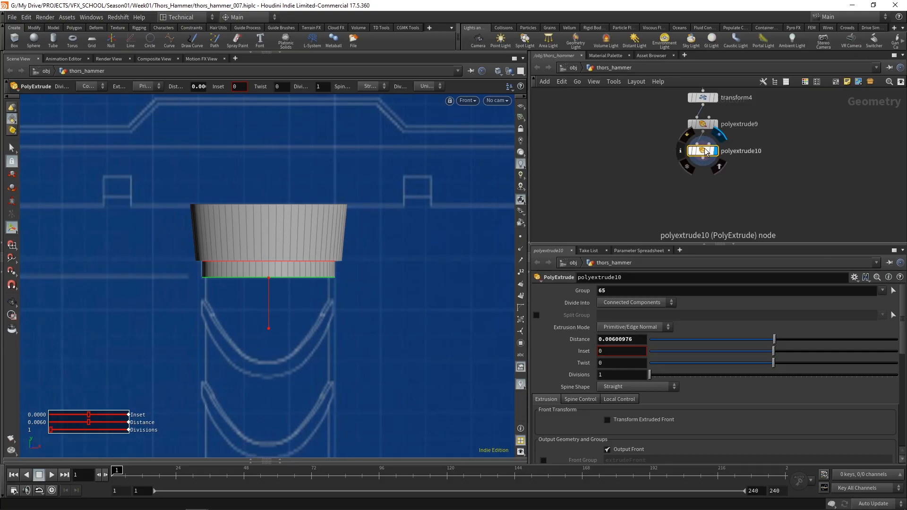
# Set the display to the normal3 node in the hammer head network.
pyautogui.click(715, 98)
pyautogui.moveTo(631, 177); pyautogui.dragTo(635, 192, button='middle')
pyautogui.scroll(-2, 636, 194)
pyautogui.scroll(-1, 655, 208)
pyautogui.moveTo(546, 162); pyautogui.dragTo(647, 163, button='middle')
pyautogui.click(630, 126)
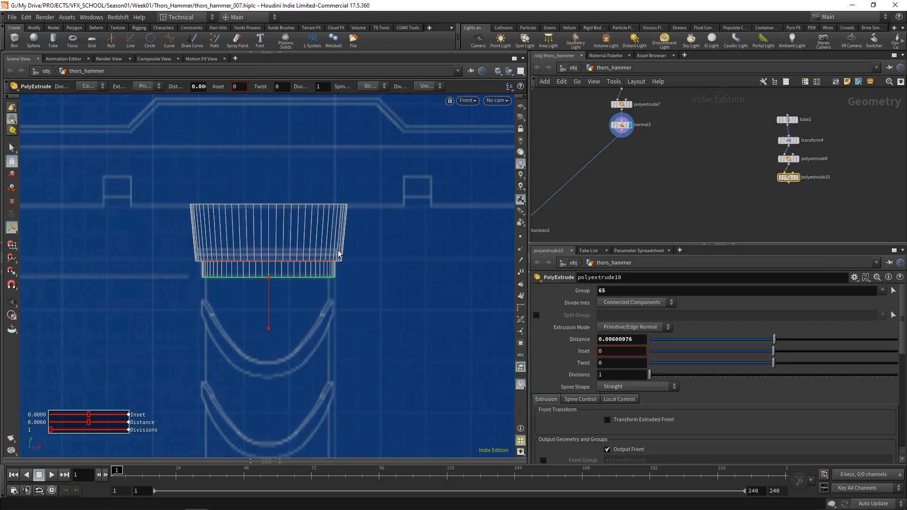
# Add an Edge Loop PolySplit after polyextrude10, placing the loop around the upper collar section at about 0.795 of its height.
pyautogui.moveTo(828, 191); pyautogui.dragTo(746, 194, button='middle')
pyautogui.scroll(1, 746, 194)
pyautogui.scroll(2, 747, 193)
pyautogui.moveTo(680, 174)
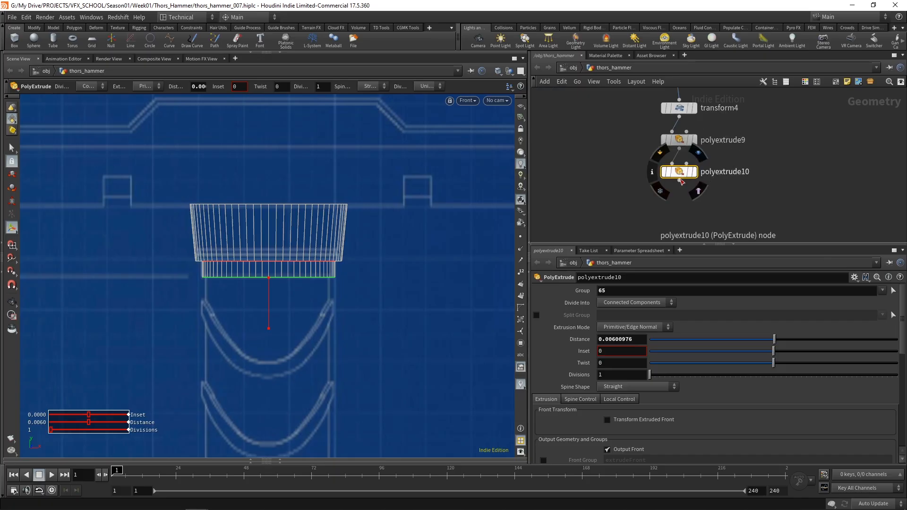
pyautogui.moveTo(681, 174); pyautogui.dragTo(684, 162, button='middle')
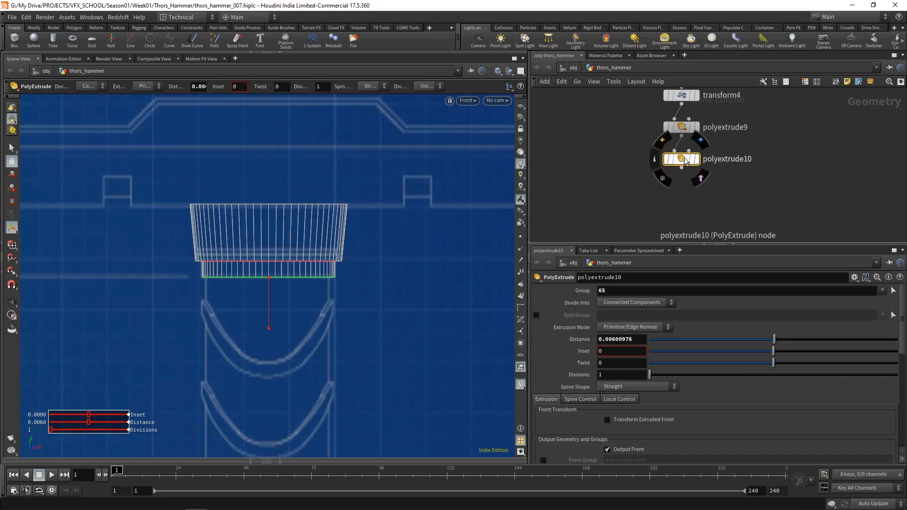
pyautogui.press('c')
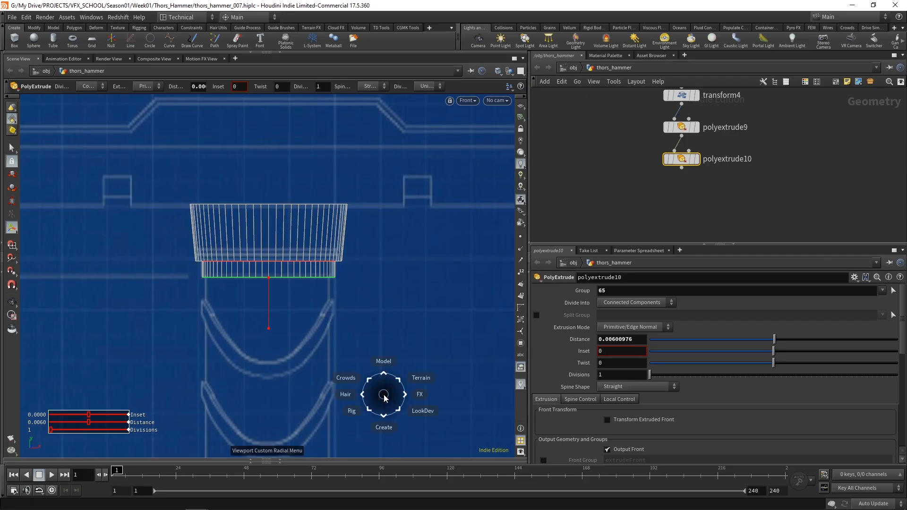
pyautogui.click(382, 343)
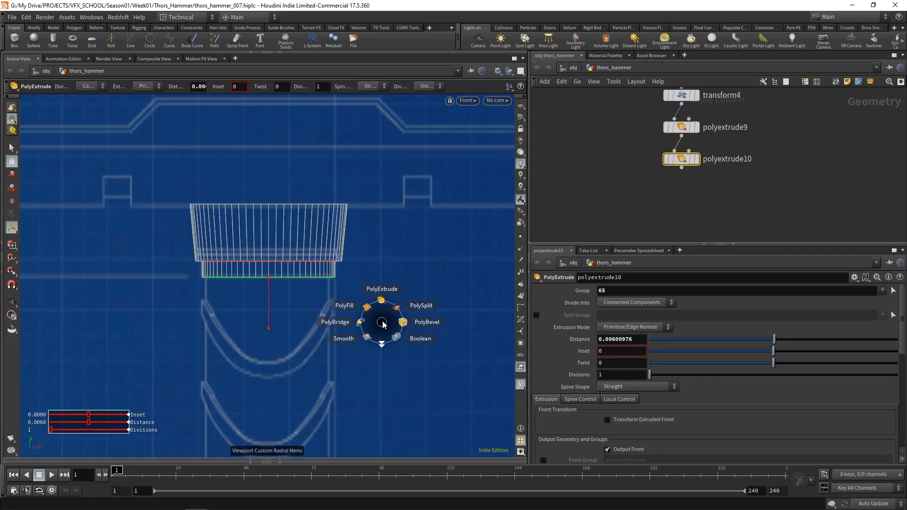
pyautogui.click(416, 311)
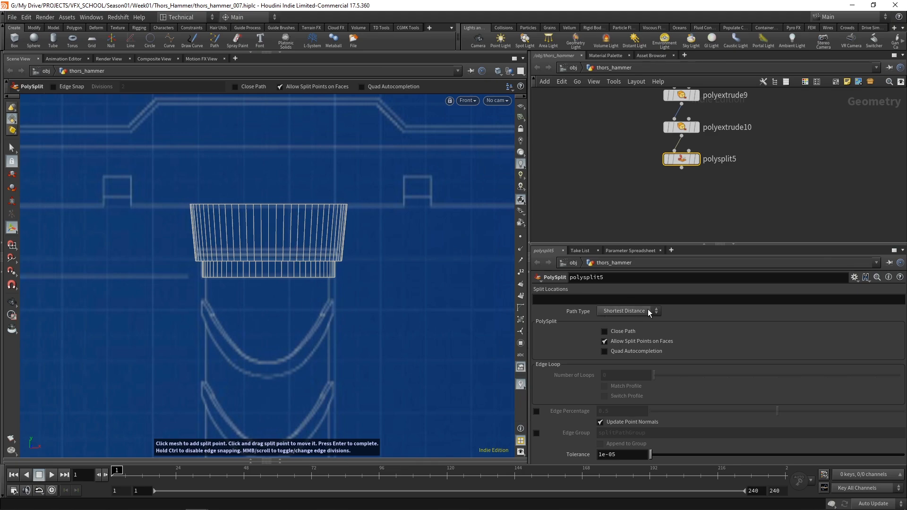
pyautogui.click(627, 312)
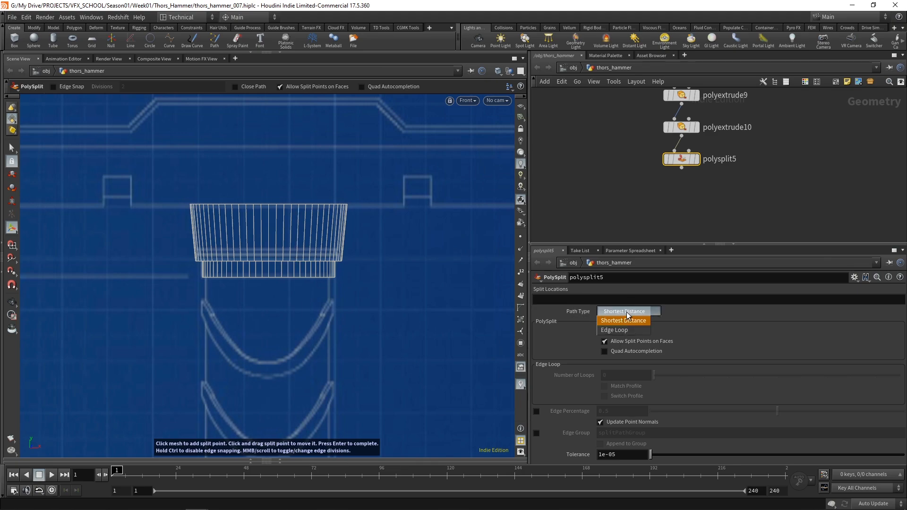
pyautogui.click(619, 330)
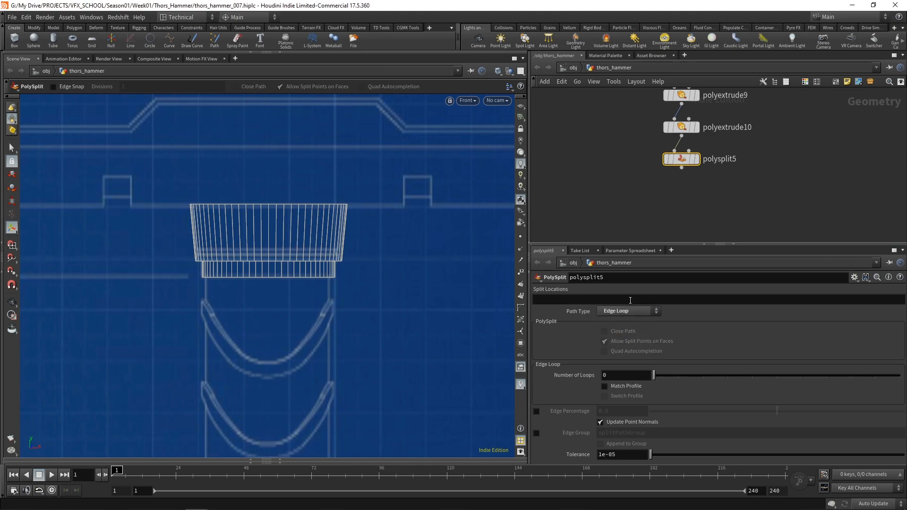
pyautogui.click(297, 254)
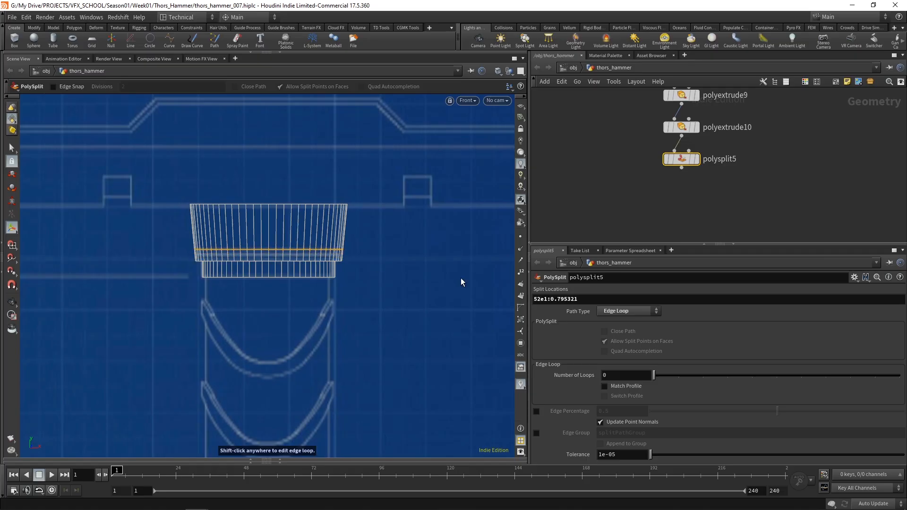
# Add a second Edge Loop PolySplit about midway between the first loop and the lower rim of the upper collar section.
pyautogui.press('q')
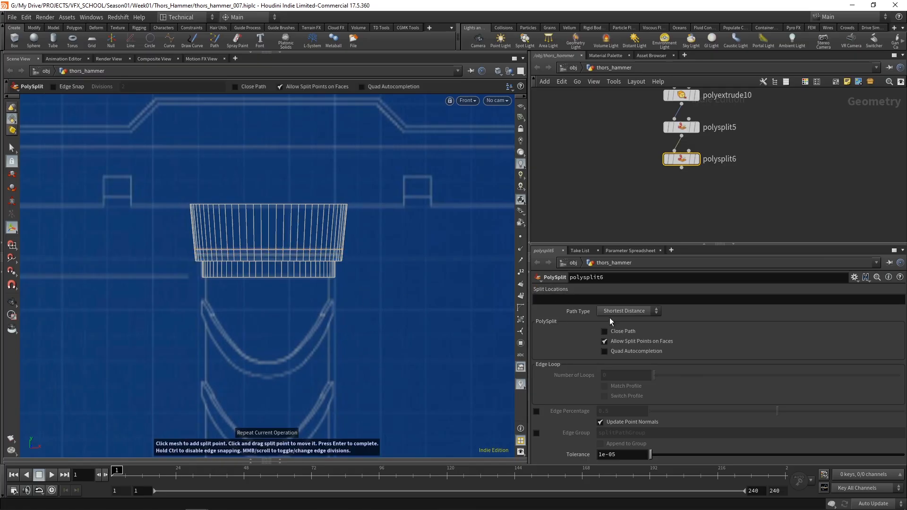
pyautogui.click(626, 311)
pyautogui.click(623, 326)
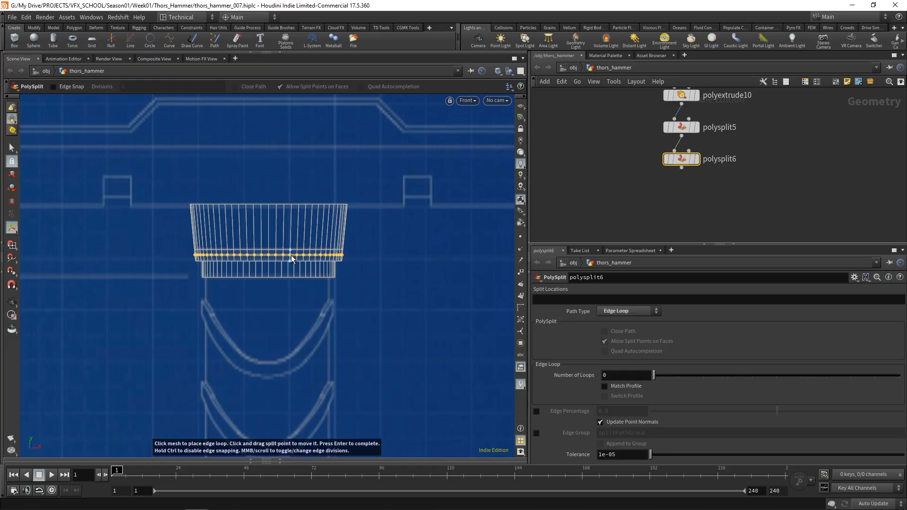
pyautogui.click(291, 257)
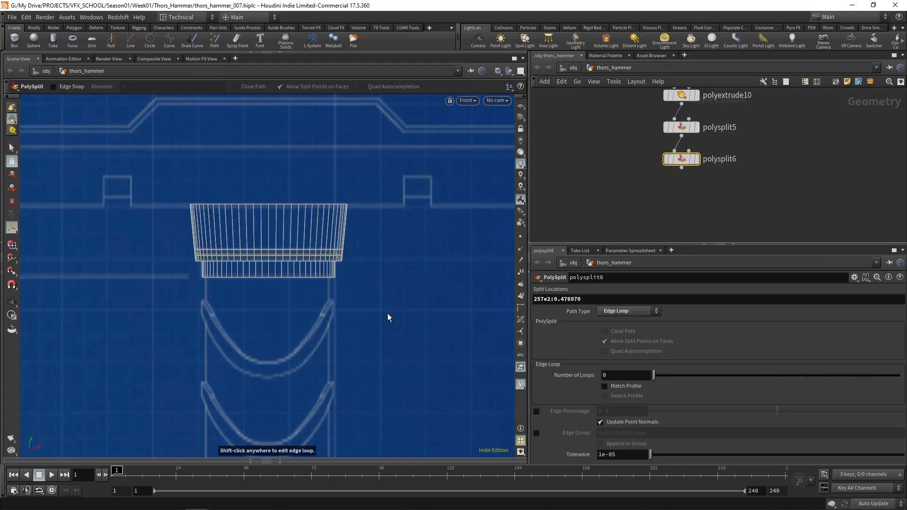
# Display polysplit6 and PolyExtrude the narrow face band between the two new loops inward with a distance of -0.0015.
pyautogui.press('s')
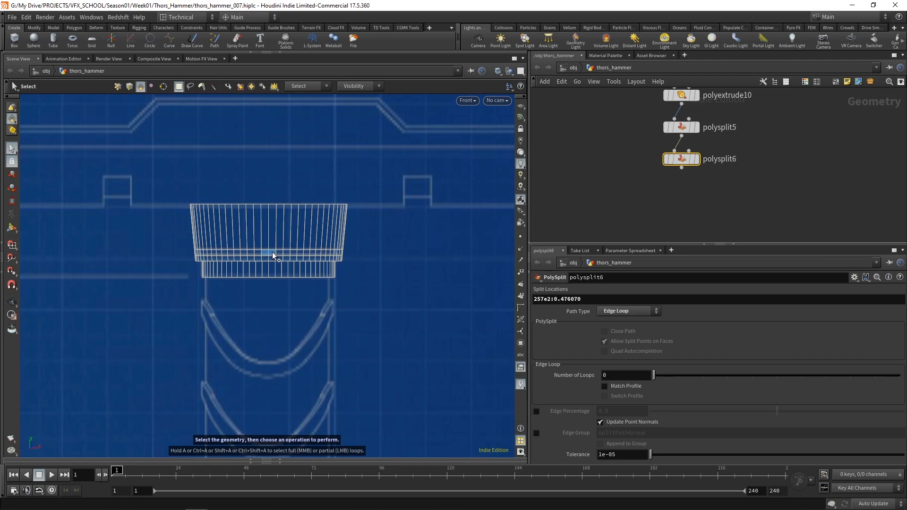
pyautogui.click(701, 161)
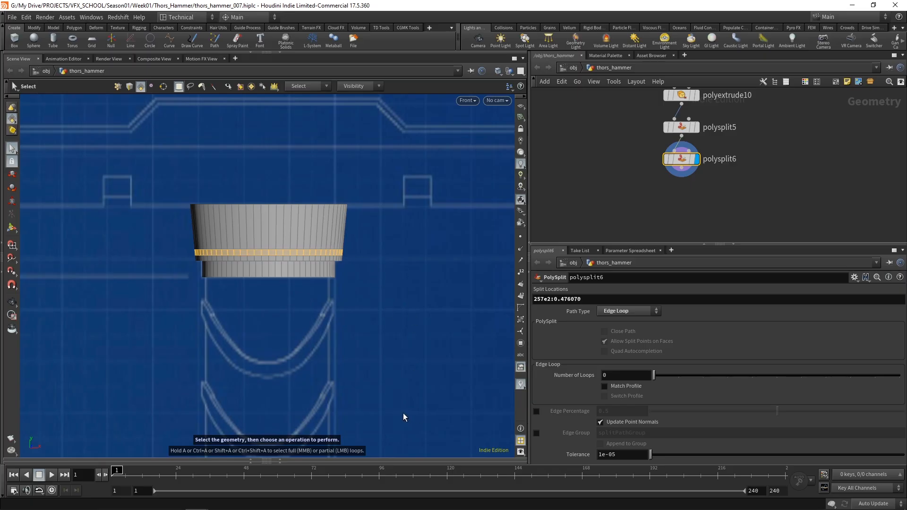
pyautogui.press('c')
pyautogui.moveTo(403, 378)
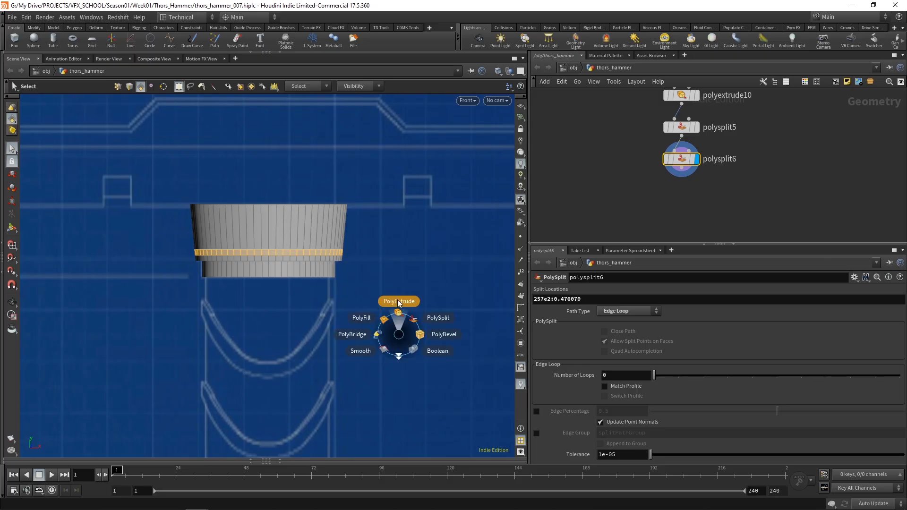
pyautogui.click(398, 302)
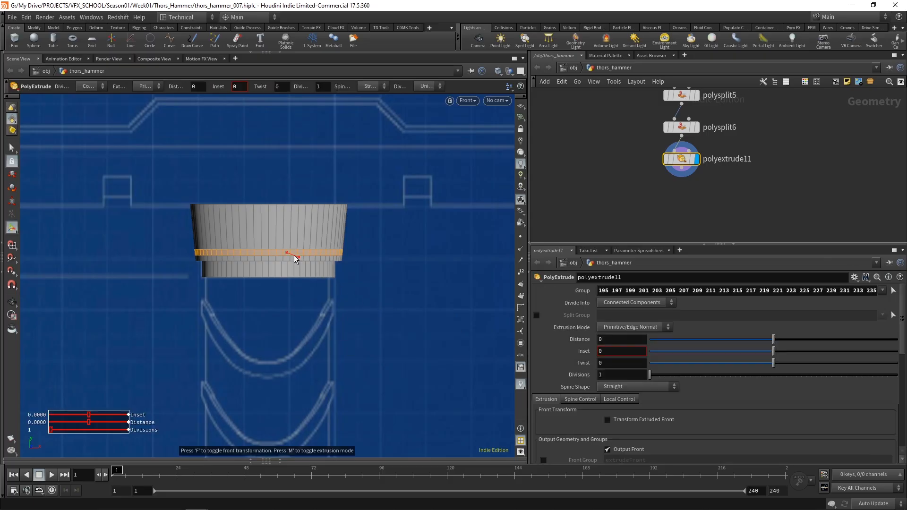
pyautogui.moveTo(294, 254); pyautogui.dragTo(293, 255)
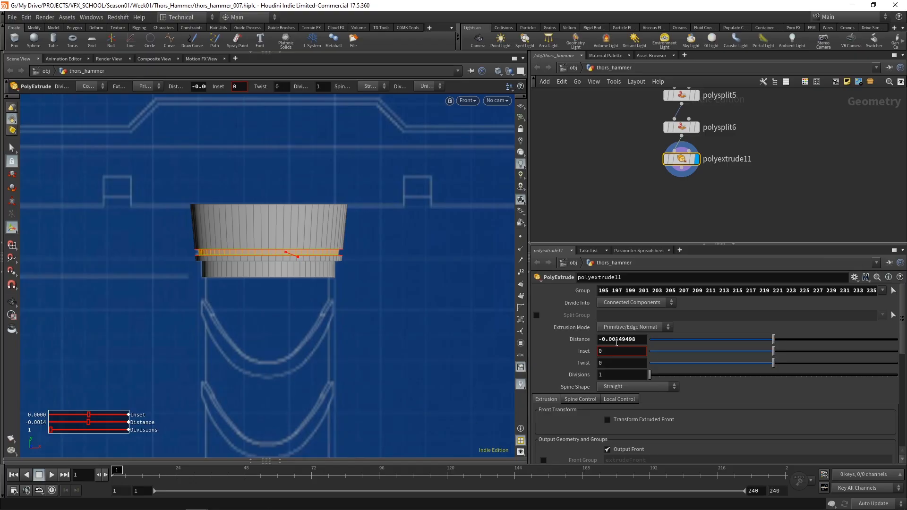
pyautogui.moveTo(615, 339); pyautogui.dragTo(670, 351)
pyautogui.write('15')
pyautogui.press('Return')
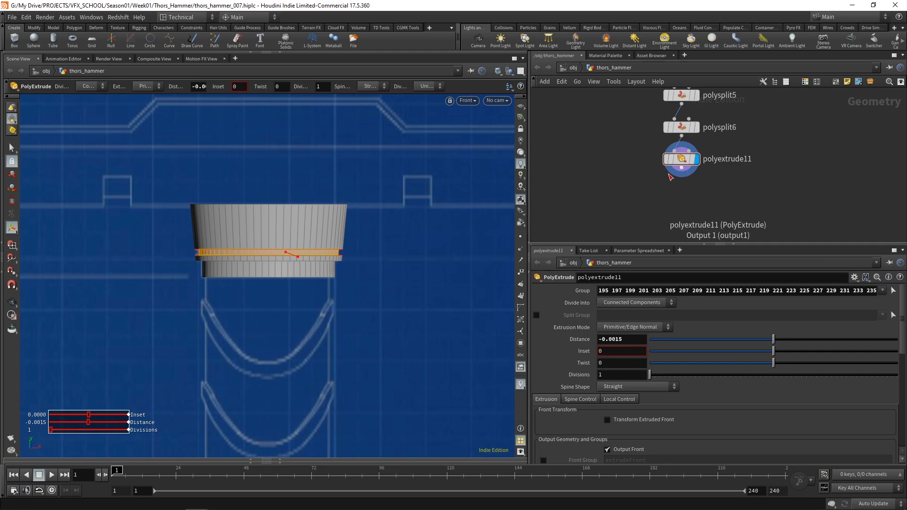
# Add a PolyBevel after the groove extrusion and clear its group so it applies to the whole collar.
pyautogui.press('c')
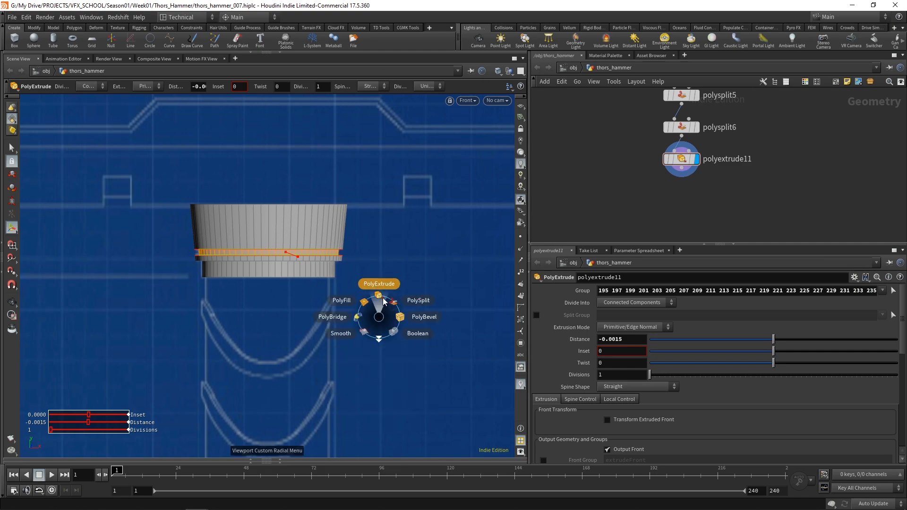
pyautogui.click(423, 316)
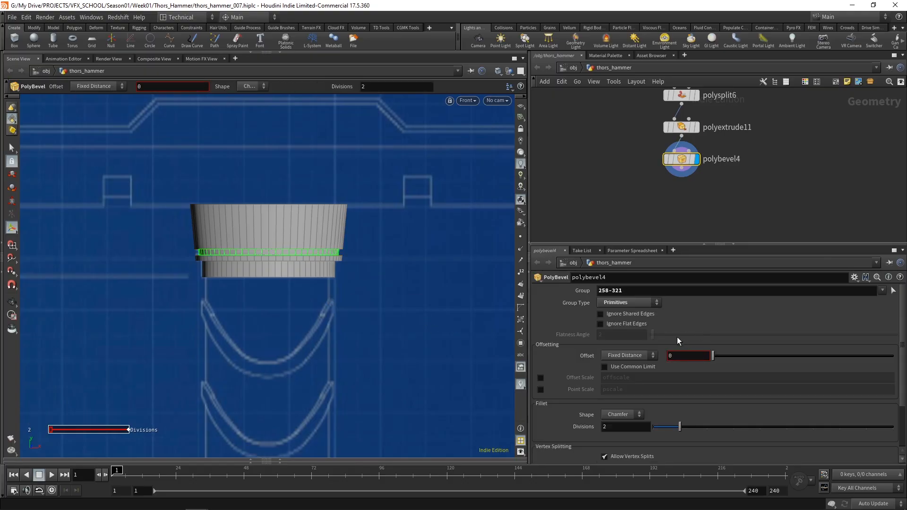
pyautogui.click(633, 291)
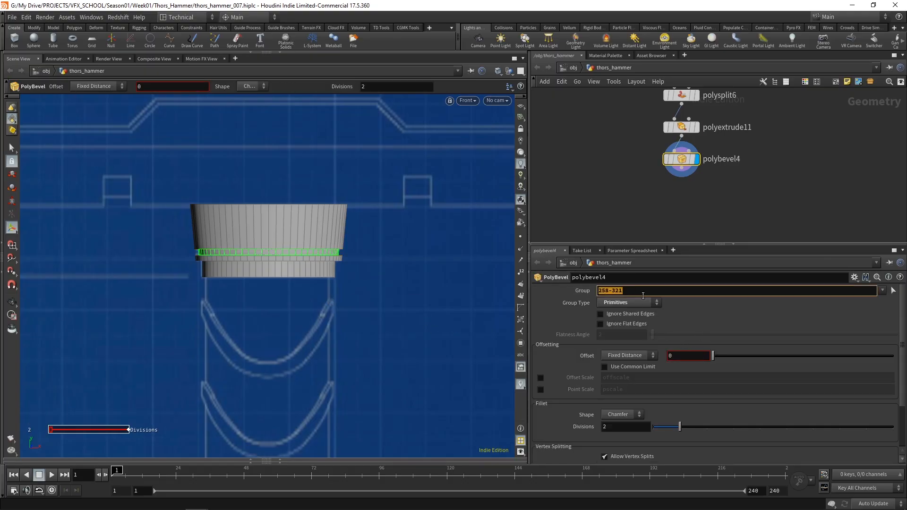
pyautogui.press('BackSpace')
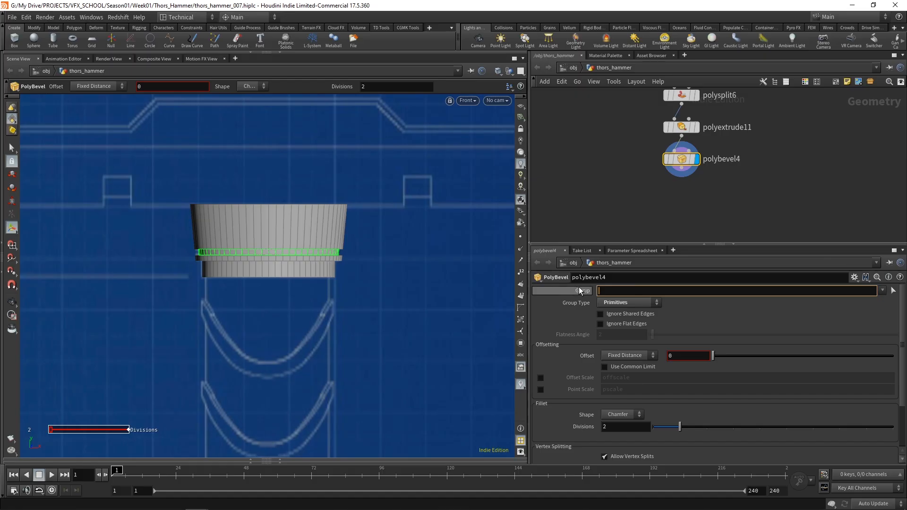
pyautogui.press('Return')
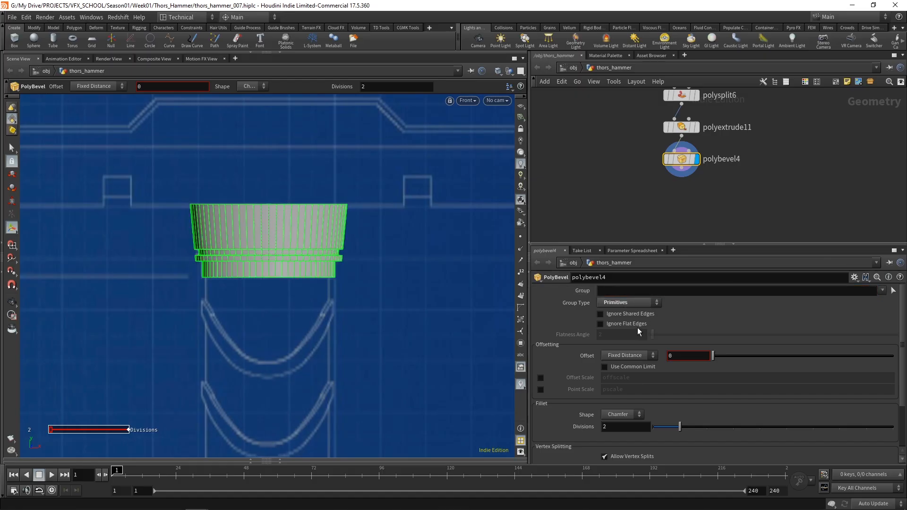
# Make the bevel ignore flat edges with a flatness angle of 85.
pyautogui.click(623, 324)
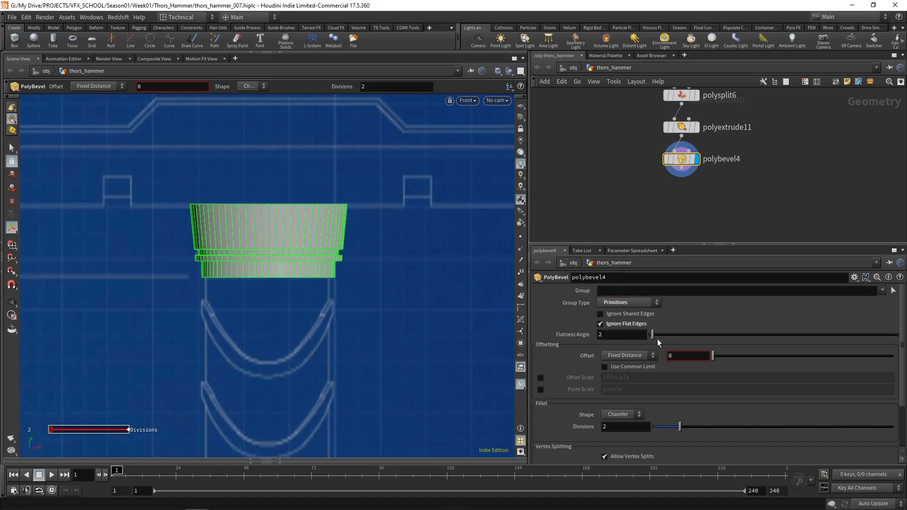
pyautogui.click(628, 334)
pyautogui.write('85')
pyautogui.press('Return')
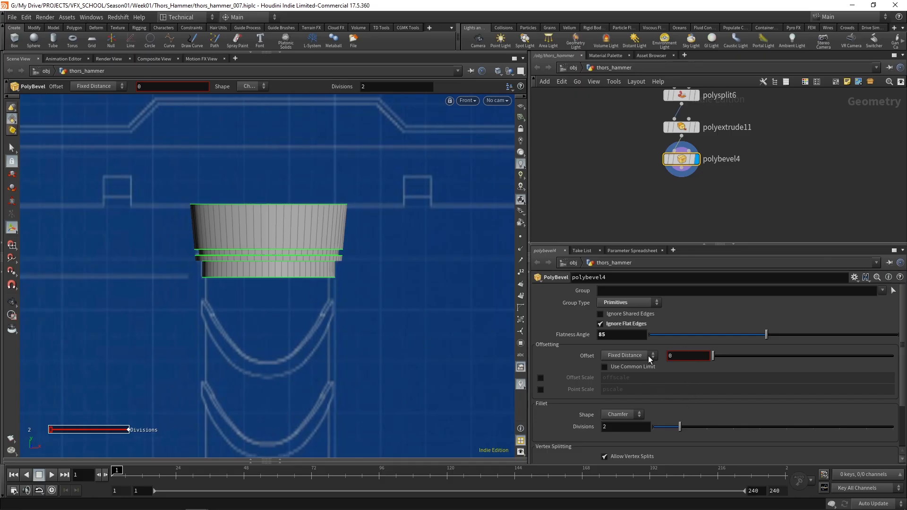
# Set the bevel's fillet shape to Round with 3 divisions and its fixed-distance offset to 0.0004.
pyautogui.click(633, 414)
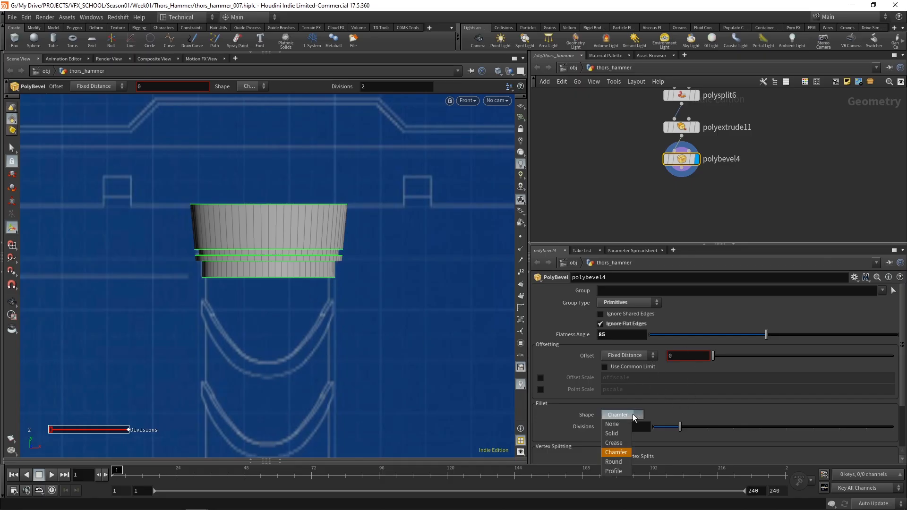
pyautogui.click(620, 463)
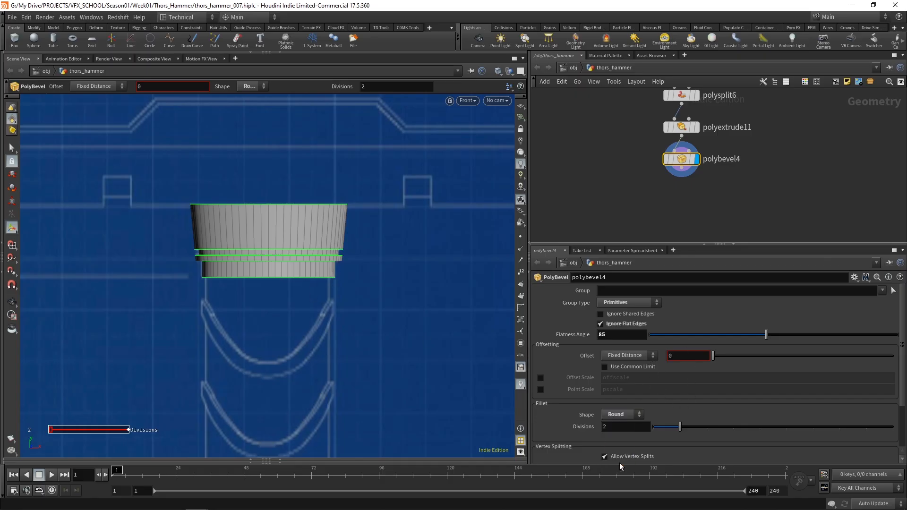
pyautogui.click(695, 428)
pyautogui.doubleClick(679, 357)
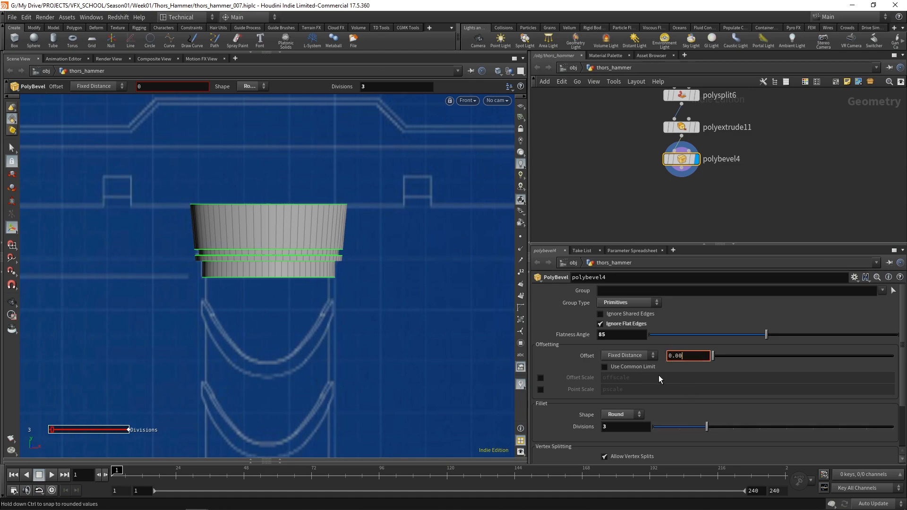
pyautogui.press('Return')
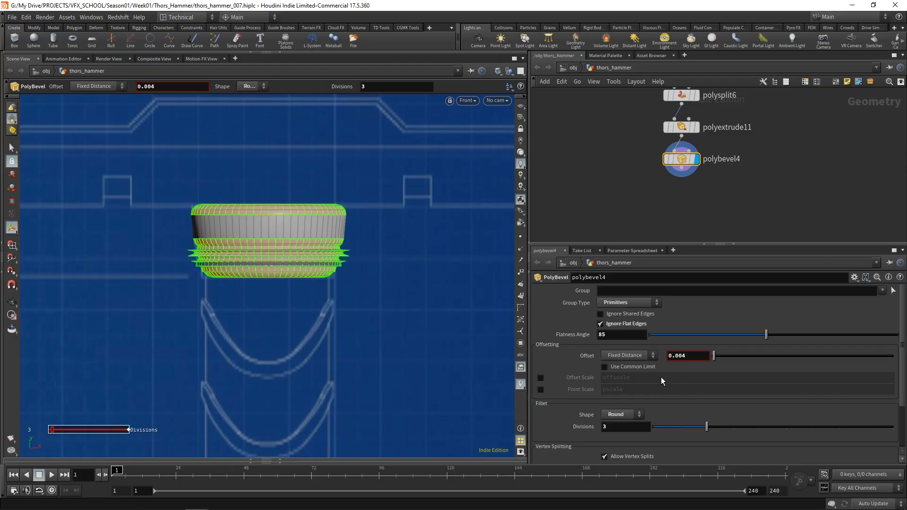
pyautogui.click(689, 355)
pyautogui.press('Return')
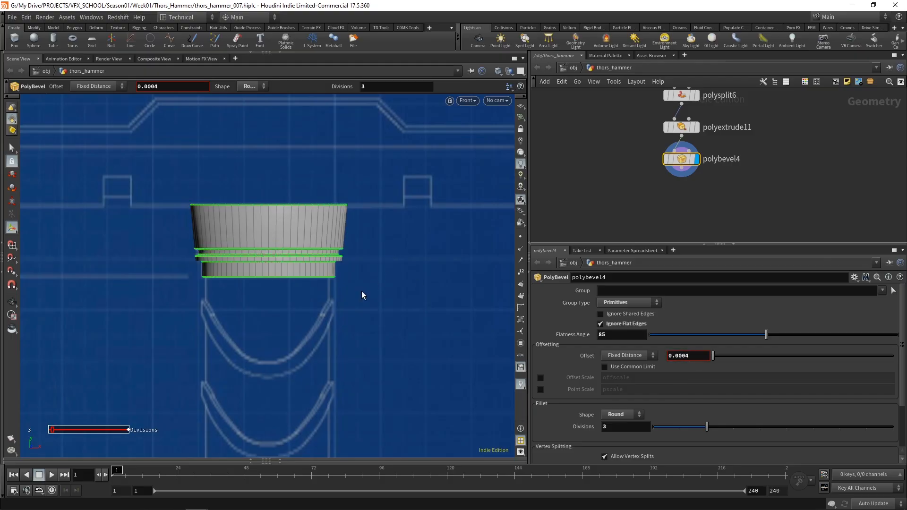
# Check the collar's bevels in the perspective view and set the bevel offset to 0.0005.
pyautogui.press('Escape')
pyautogui.scroll(5, 357, 257)
pyautogui.hotkey('space', '1')
pyautogui.moveTo(272, 205); pyautogui.dragTo(249, 300, button='right')
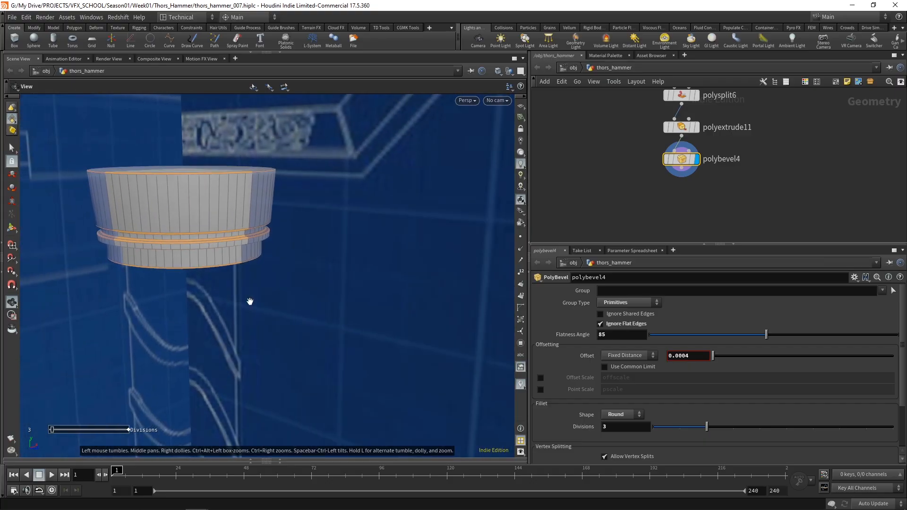
pyautogui.press('Return')
pyautogui.write('5')
pyautogui.press('Return')
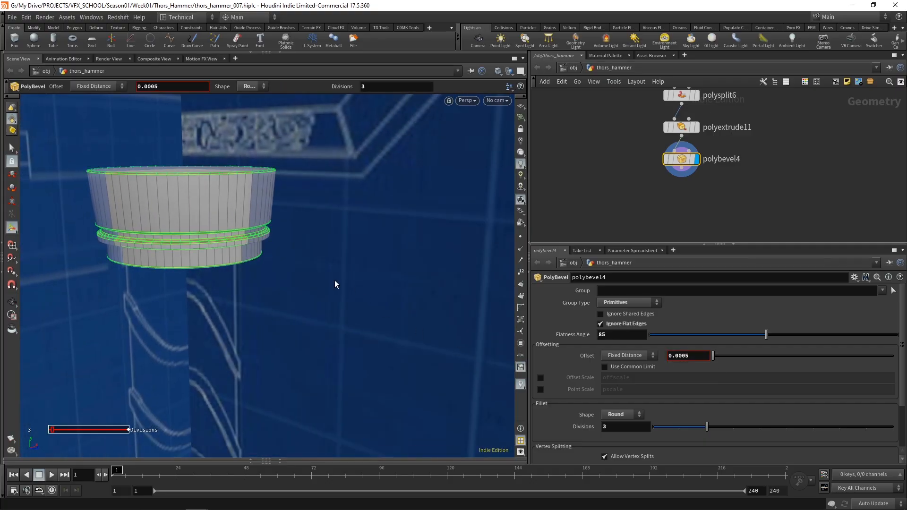
pyautogui.moveTo(272, 279); pyautogui.dragTo(271, 343, button='right')
pyautogui.moveTo(271, 344); pyautogui.dragTo(257, 308)
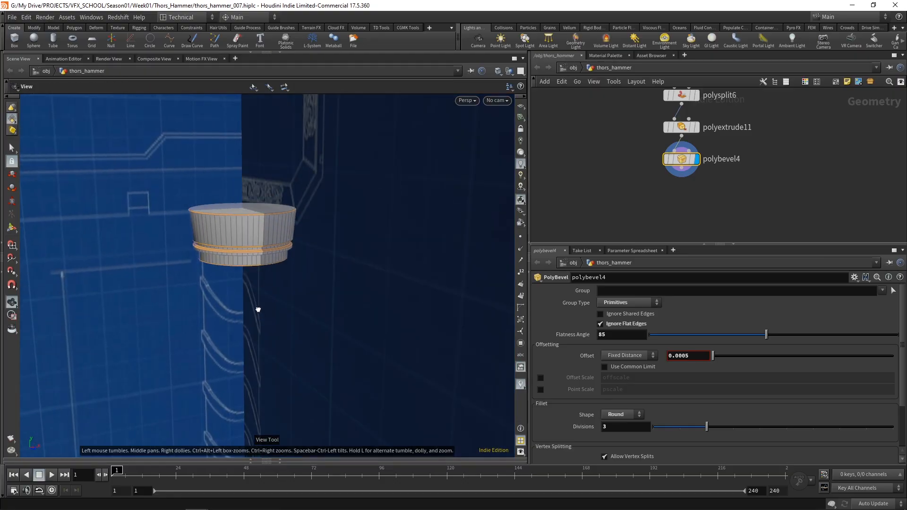
# Add a Normal node below polybevel4 and display it to smooth the collar's shading.
pyautogui.scroll(3, 679, 185)
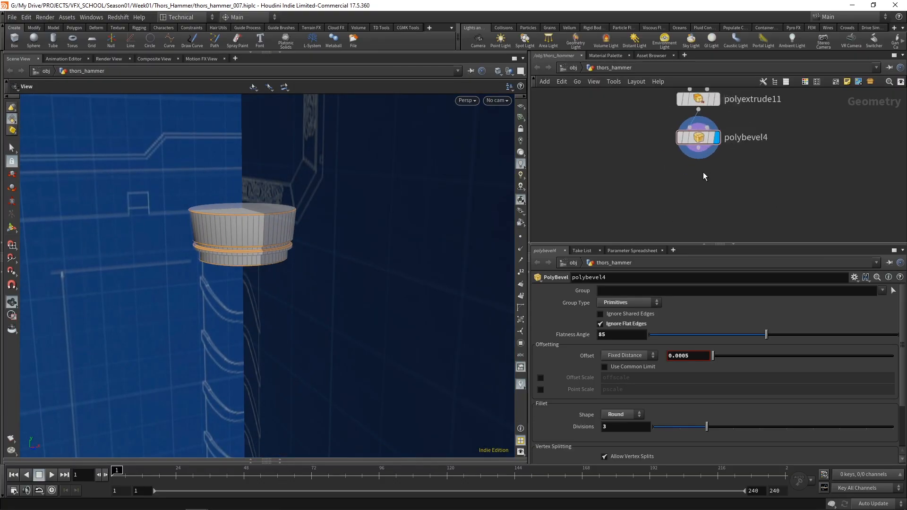
pyautogui.press('Tab')
pyautogui.write('normal')
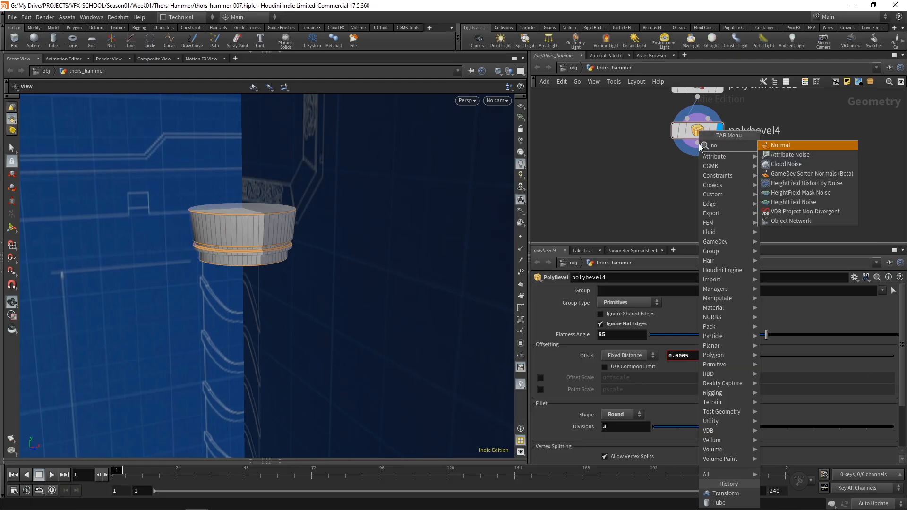
pyautogui.press('Return')
pyautogui.click(721, 182)
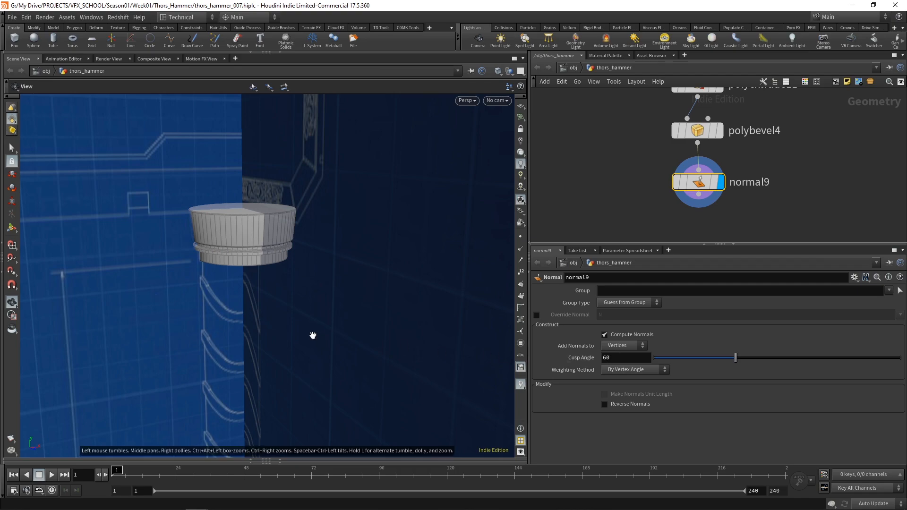
# Hide the other objects, including the blueprint, so that only the collar shows in the perspective view.
pyautogui.scroll(2, 253, 300)
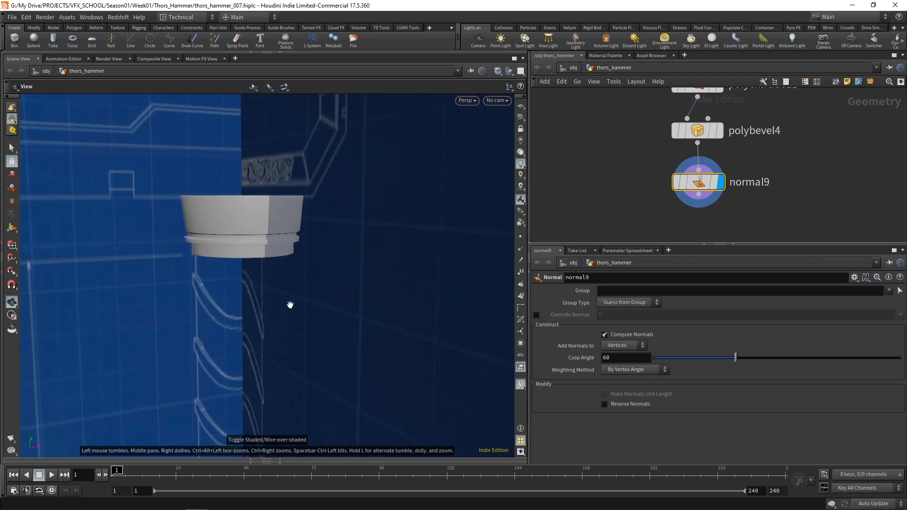
pyautogui.click(509, 71)
pyautogui.click(538, 101)
pyautogui.moveTo(330, 247); pyautogui.dragTo(346, 279)
# Tidy the network by moving normal8 directly beneath copytopoints2 and placing merge1 below and between the two incoming branches.
pyautogui.scroll(-6, 812, 160)
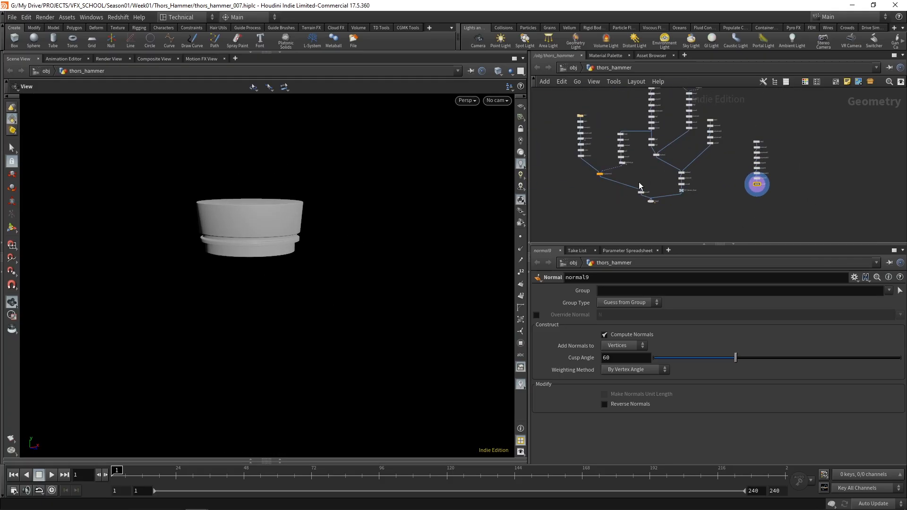
pyautogui.scroll(5, 644, 179)
pyautogui.moveTo(631, 174); pyautogui.dragTo(631, 218)
pyautogui.scroll(-4, 763, 183)
pyautogui.moveTo(766, 187); pyautogui.dragTo(758, 217, button='middle')
pyautogui.scroll(5, 681, 183)
pyautogui.scroll(-3, 685, 180)
pyautogui.moveTo(691, 181); pyautogui.dragTo(759, 170, button='middle')
pyautogui.moveTo(726, 175); pyautogui.dragTo(622, 147)
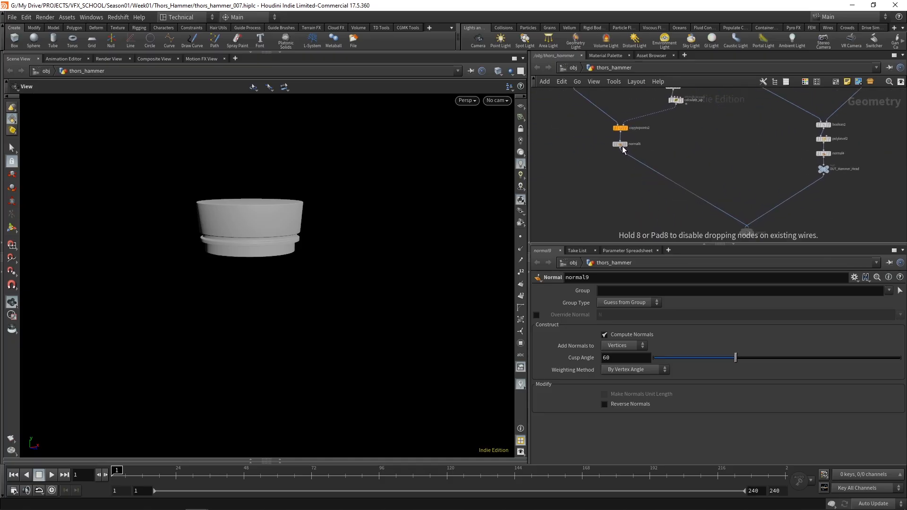
pyautogui.moveTo(729, 152); pyautogui.dragTo(702, 129, button='middle')
pyautogui.moveTo(788, 174); pyautogui.dragTo(731, 155, button='middle')
pyautogui.scroll(-3, 731, 153)
pyautogui.moveTo(674, 186)
pyautogui.mouseDown(button='middle')
pyautogui.moveTo(664, 206)
pyautogui.moveTo(668, 182)
pyautogui.mouseUp(button='middle')
pyautogui.moveTo(649, 162); pyautogui.dragTo(650, 176)
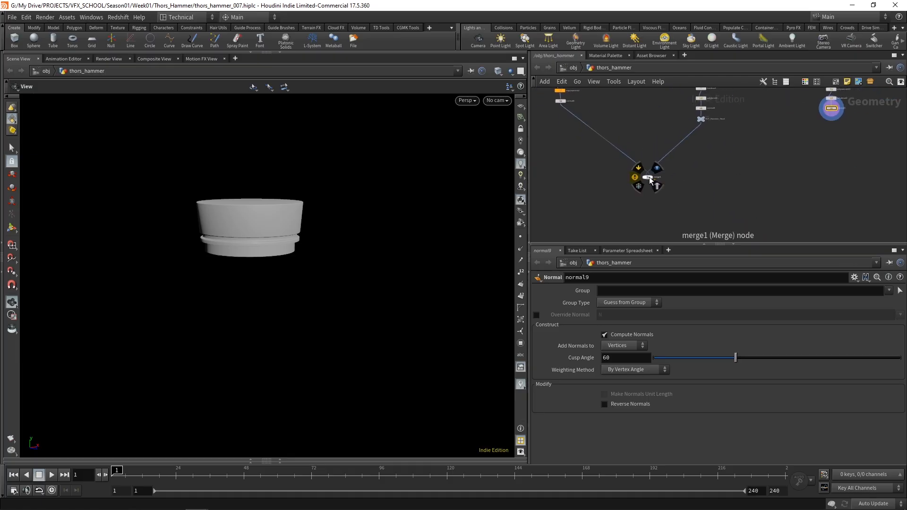
# Reorder the inputs of merge1 so that normal8 comes before OUT_Hammer_Head.
pyautogui.scroll(5, 649, 177)
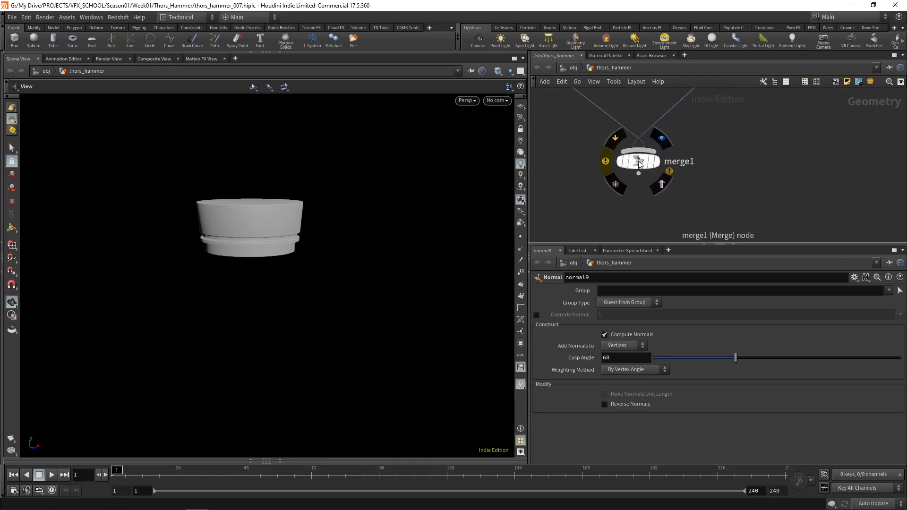
pyautogui.click(641, 165)
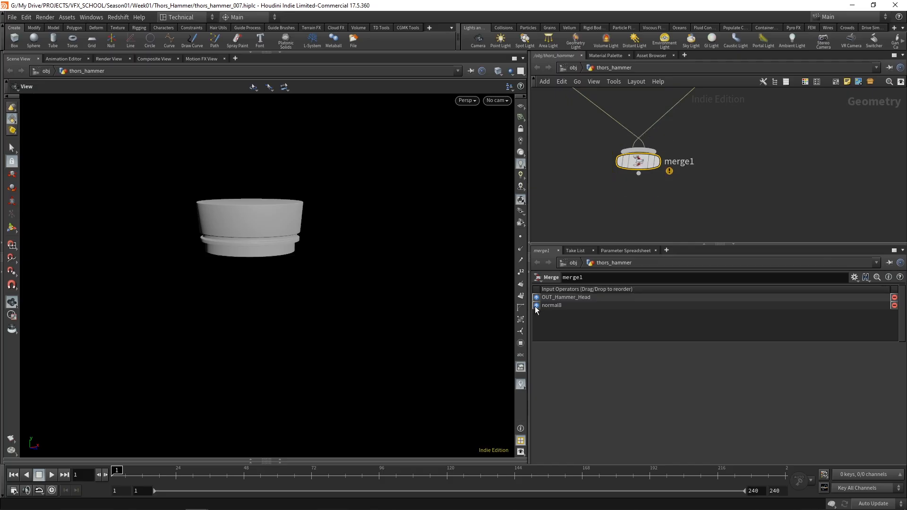
pyautogui.moveTo(537, 306); pyautogui.dragTo(537, 298)
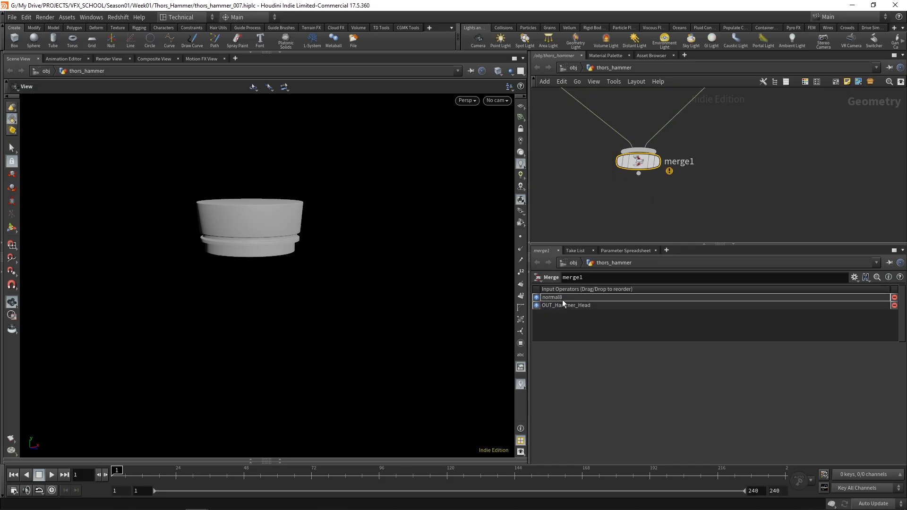
# Wire the collar's normal9 output into merge1 and display merge1 to view the collar together with the hammer head.
pyautogui.scroll(-6, 728, 162)
pyautogui.moveTo(728, 162); pyautogui.dragTo(676, 212, button='middle')
pyautogui.scroll(4, 784, 182)
pyautogui.moveTo(802, 162); pyautogui.dragTo(774, 198, button='middle')
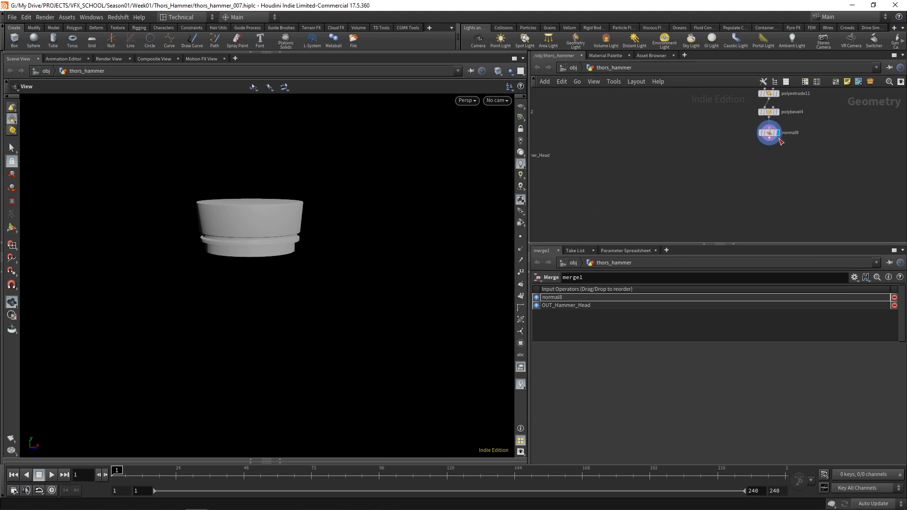
pyautogui.click(771, 140)
pyautogui.moveTo(727, 174); pyautogui.dragTo(749, 164, button='middle')
pyautogui.scroll(-4, 749, 164)
pyautogui.moveTo(661, 194); pyautogui.dragTo(767, 167, button='middle')
pyautogui.scroll(2, 767, 168)
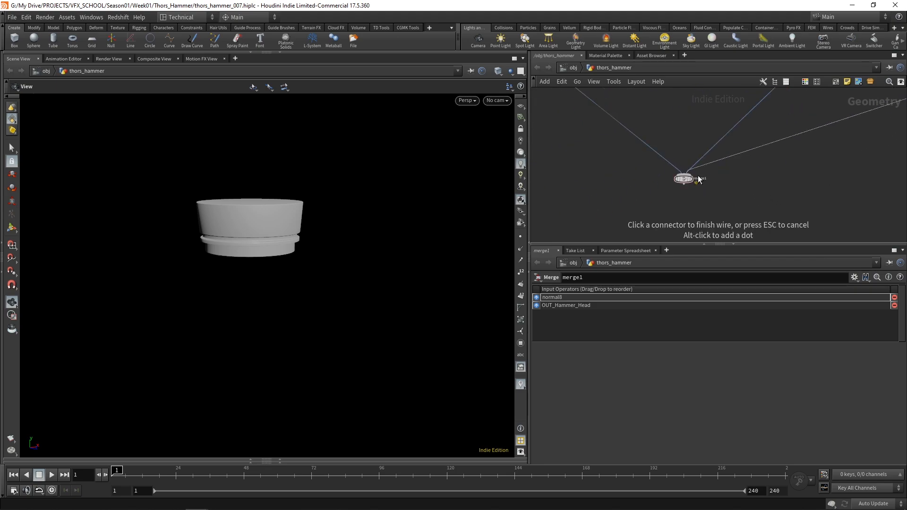
pyautogui.click(692, 180)
pyautogui.moveTo(264, 284); pyautogui.dragTo(261, 405, button='right')
pyautogui.moveTo(262, 405); pyautogui.dragTo(310, 250)
pyautogui.moveTo(310, 251); pyautogui.dragTo(326, 304, button='right')
pyautogui.moveTo(326, 304); pyautogui.dragTo(289, 347)
pyautogui.moveTo(290, 347)
pyautogui.mouseDown(button='middle')
pyautogui.moveTo(300, 351)
pyautogui.moveTo(287, 343)
pyautogui.mouseUp(button='middle')
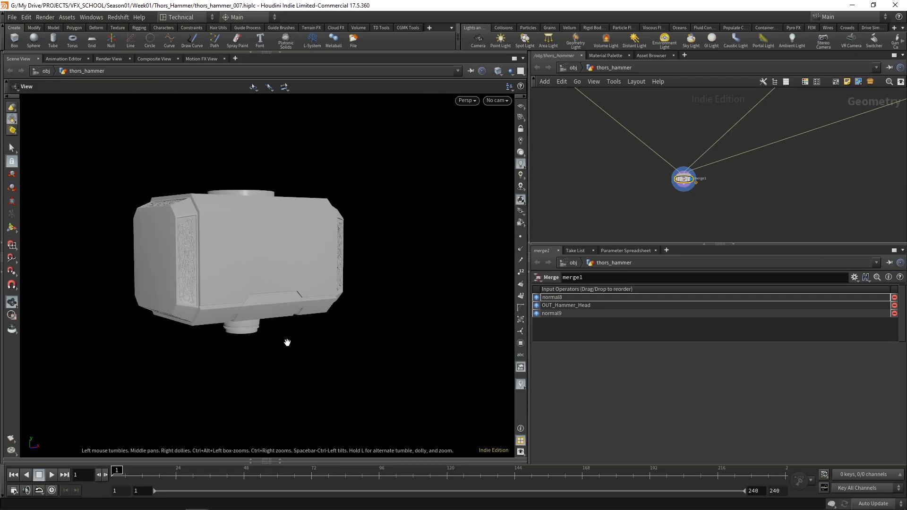